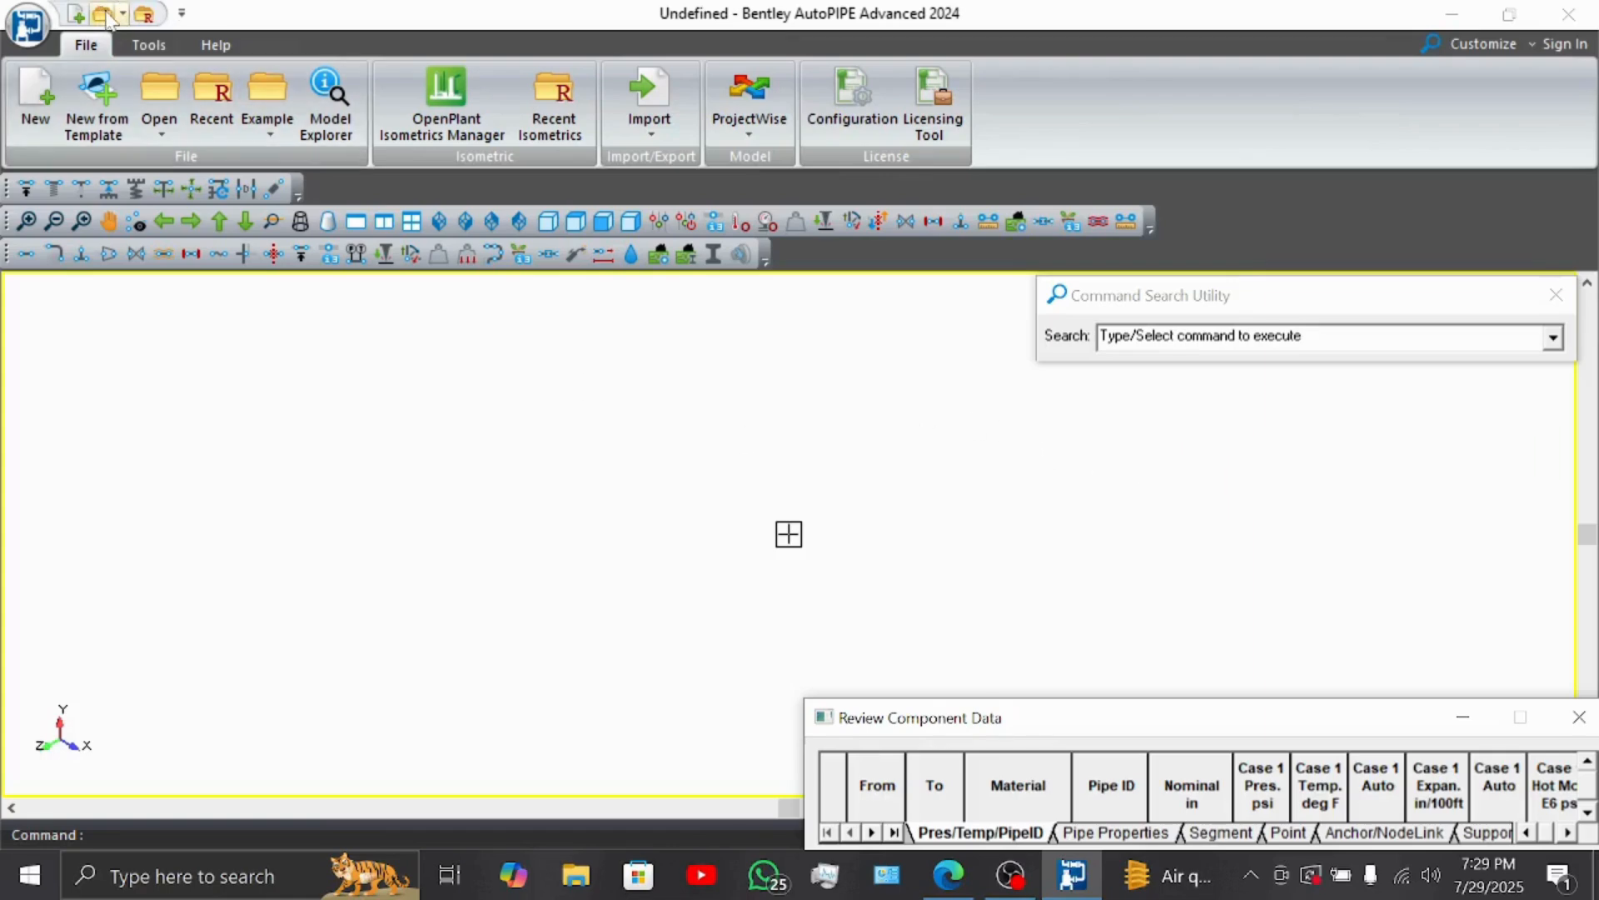
- Open the AutoPIPE database Spring_IMP.dat from the Downloads folder
key(ctrl+o)
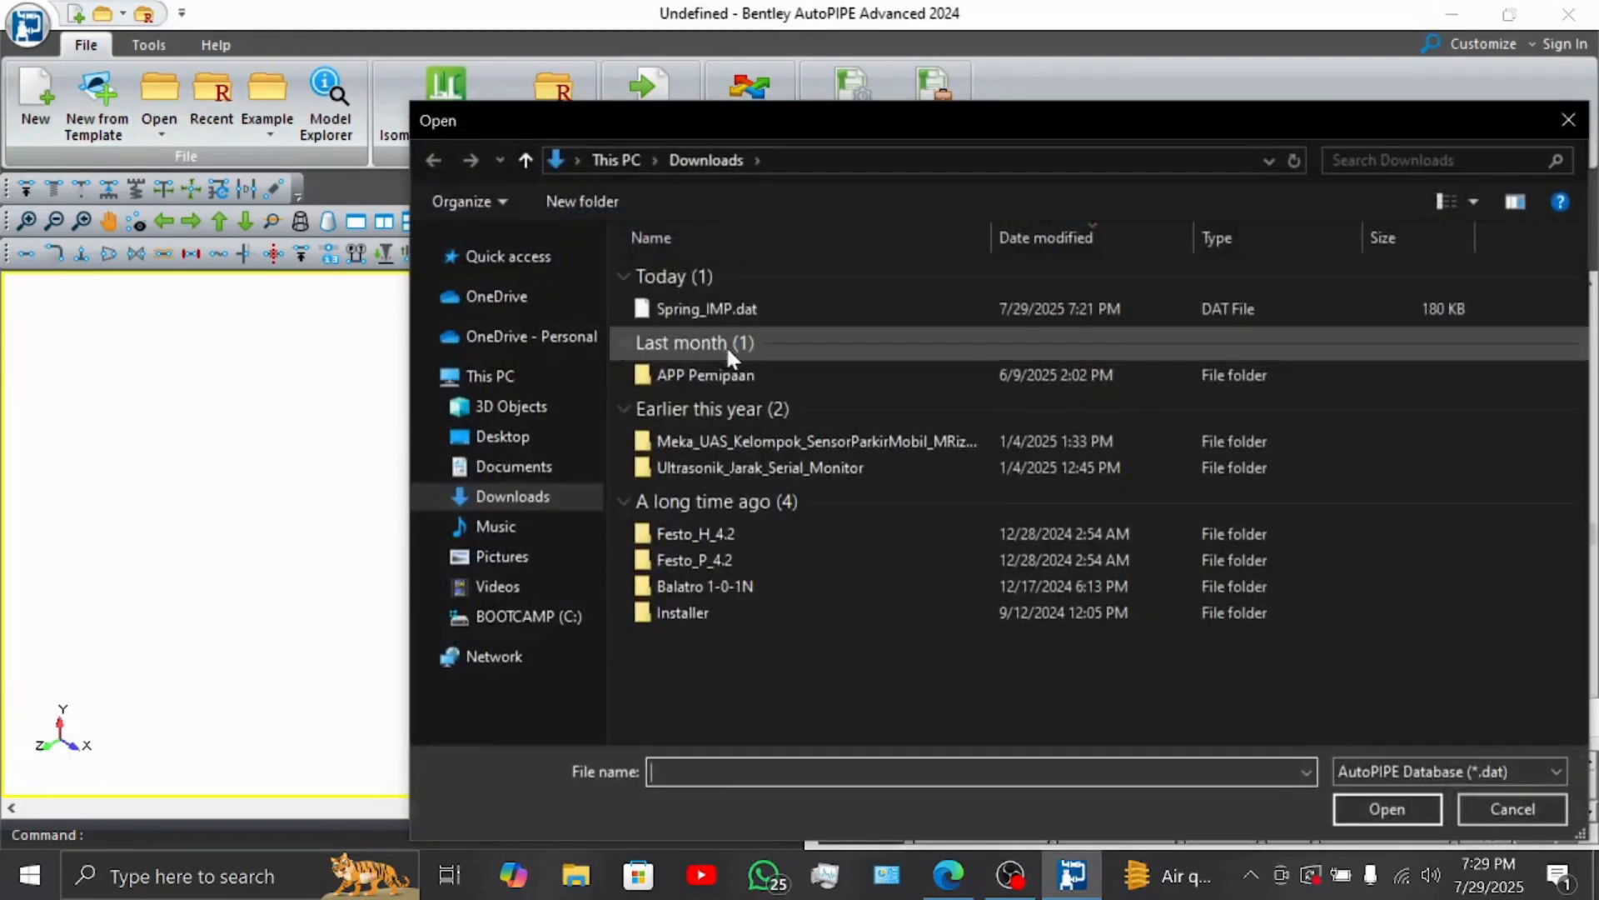
click(706, 308)
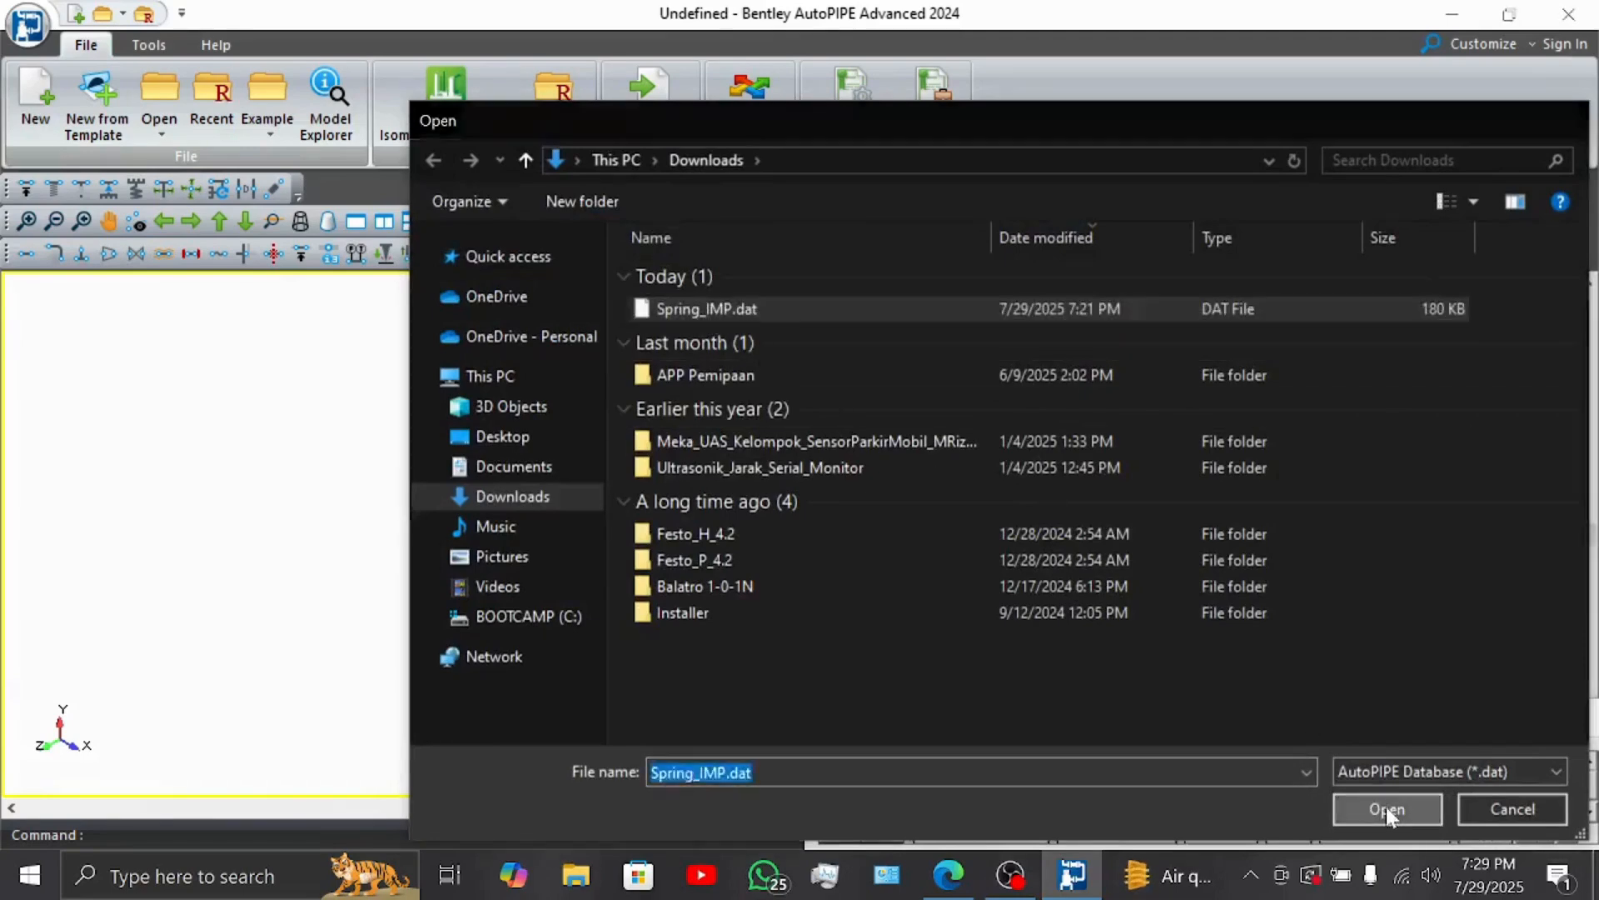
click(1386, 806)
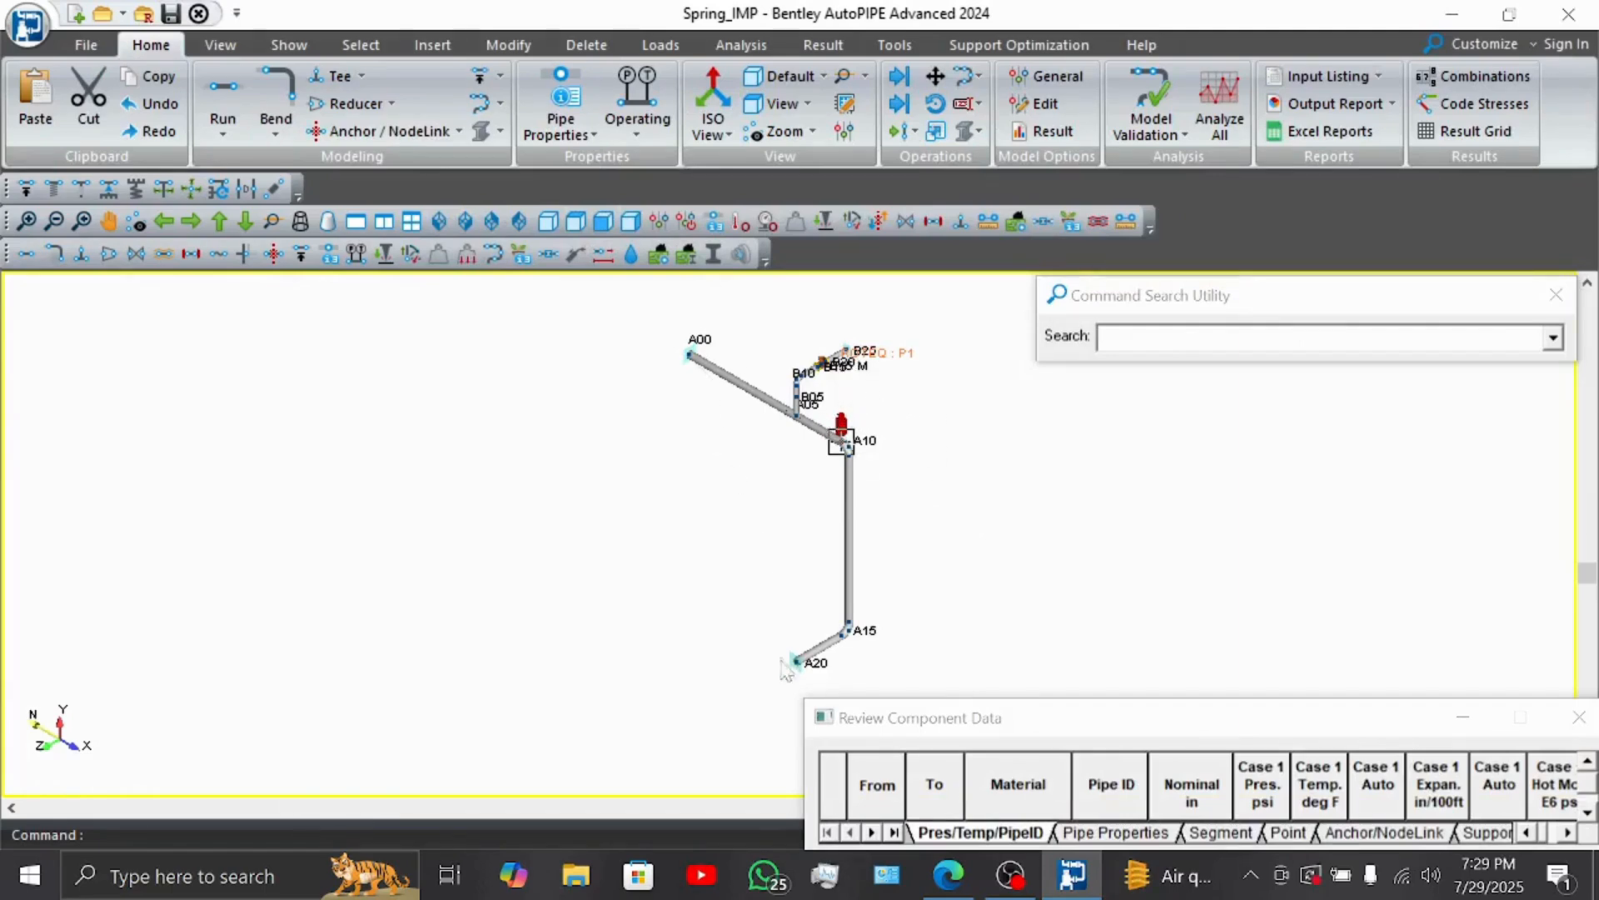
- Review the support settings of the undesigned spring hanger near point A10 and close its properties
scroll(827, 367, up, 3)
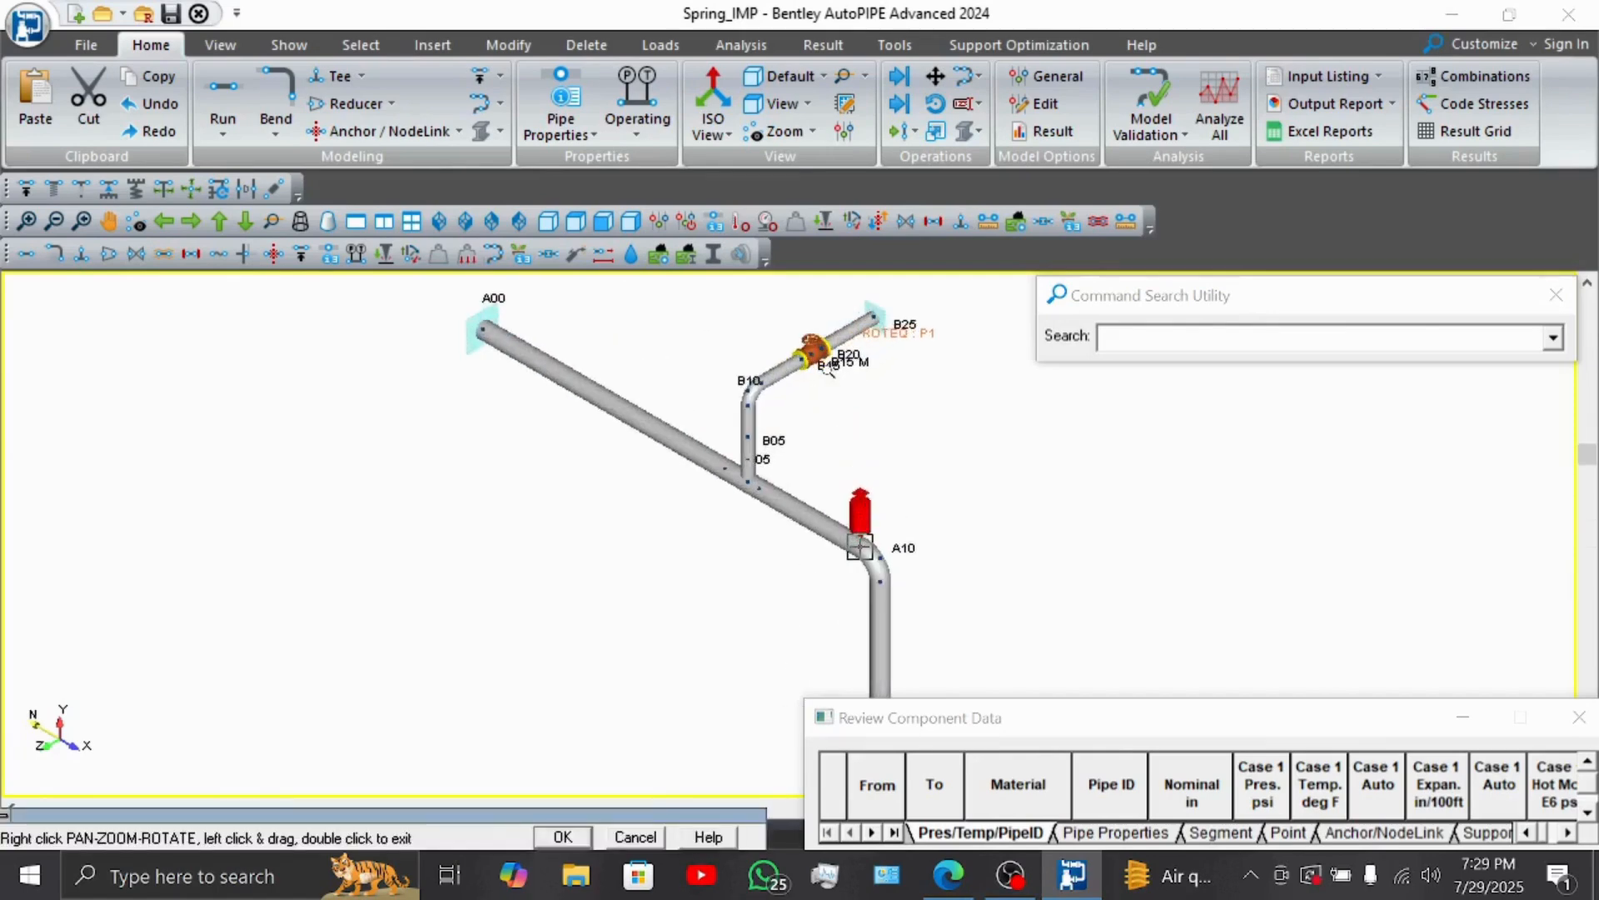
drag(926, 525, 897, 447)
double_click(914, 454)
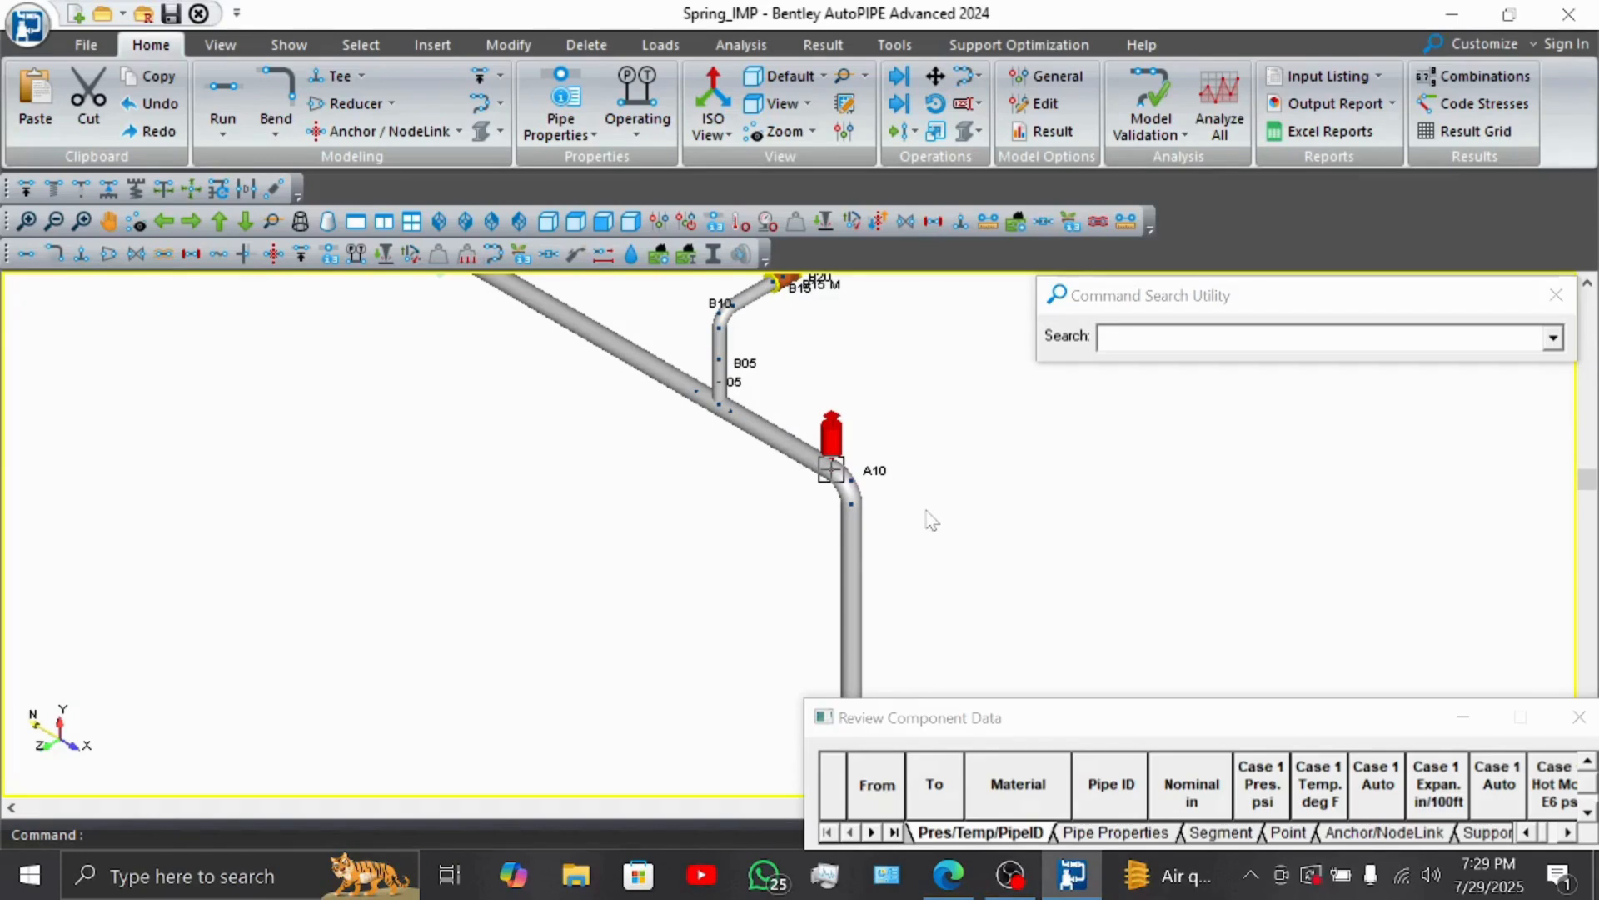
double_click(833, 431)
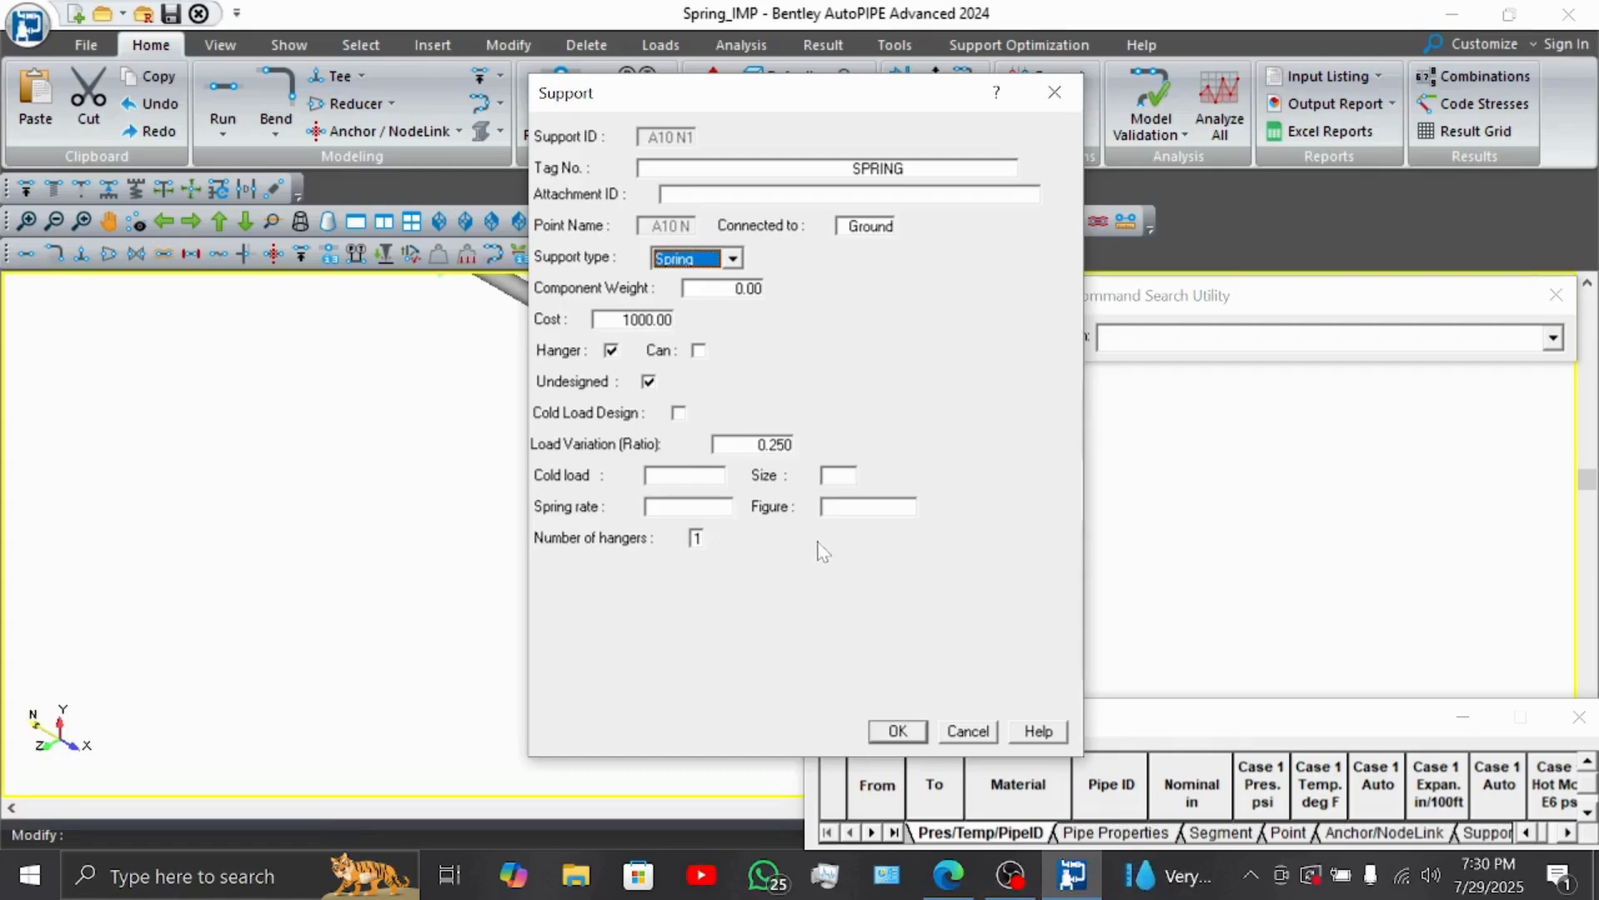
click(898, 730)
- Review the hanger-selection release settings of the pump suction anchor at point B25
middle_drag(894, 446, 879, 602)
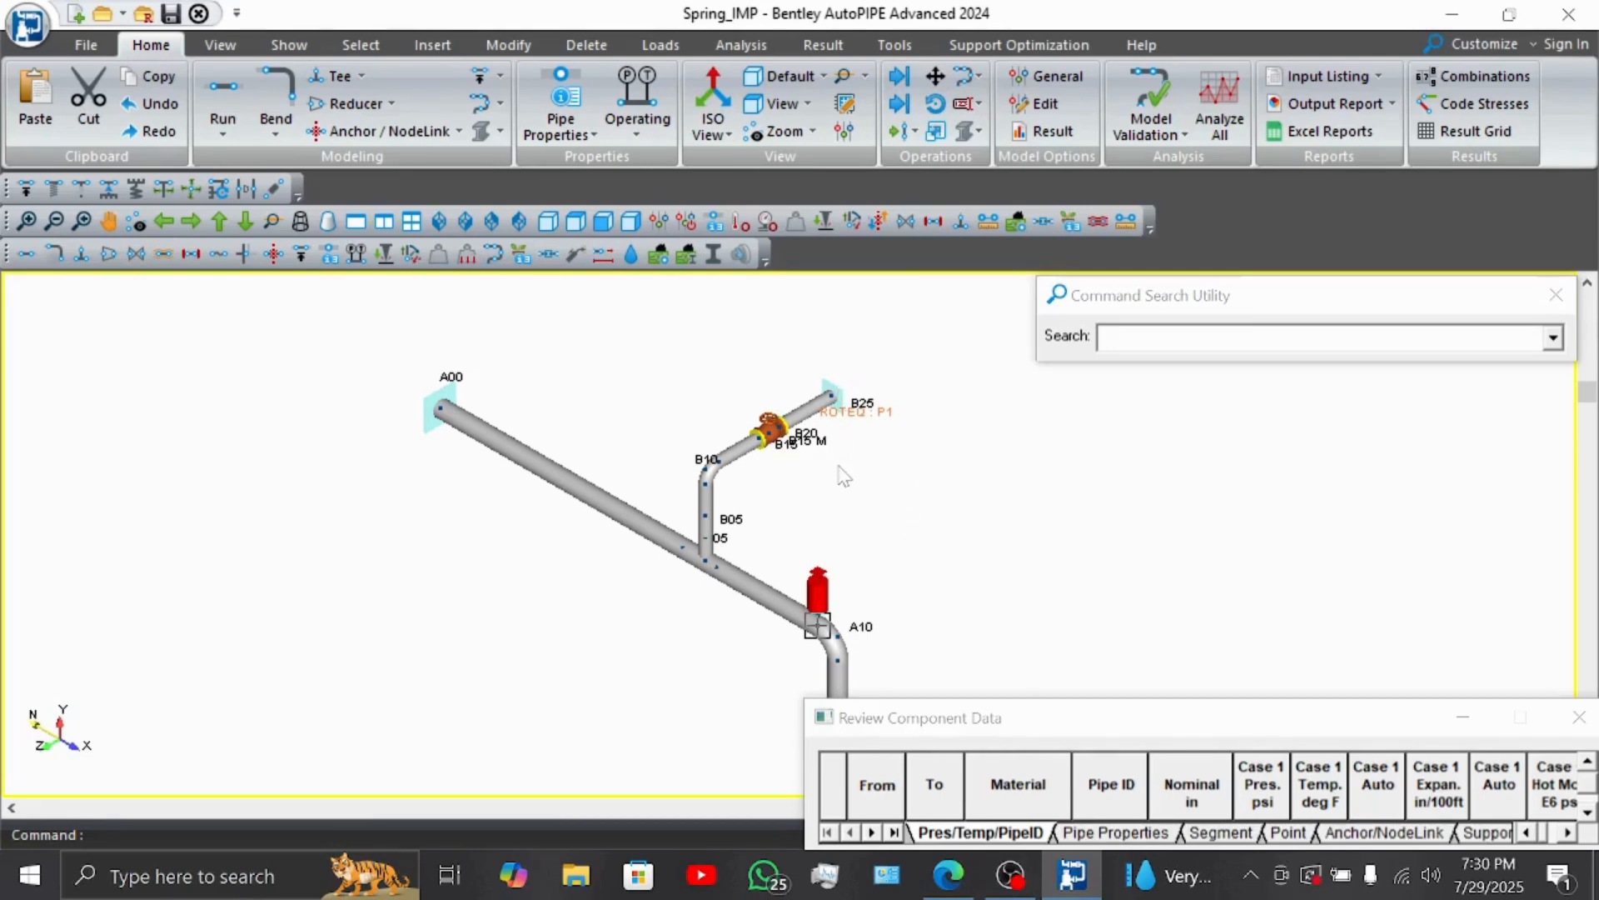
double_click(840, 402)
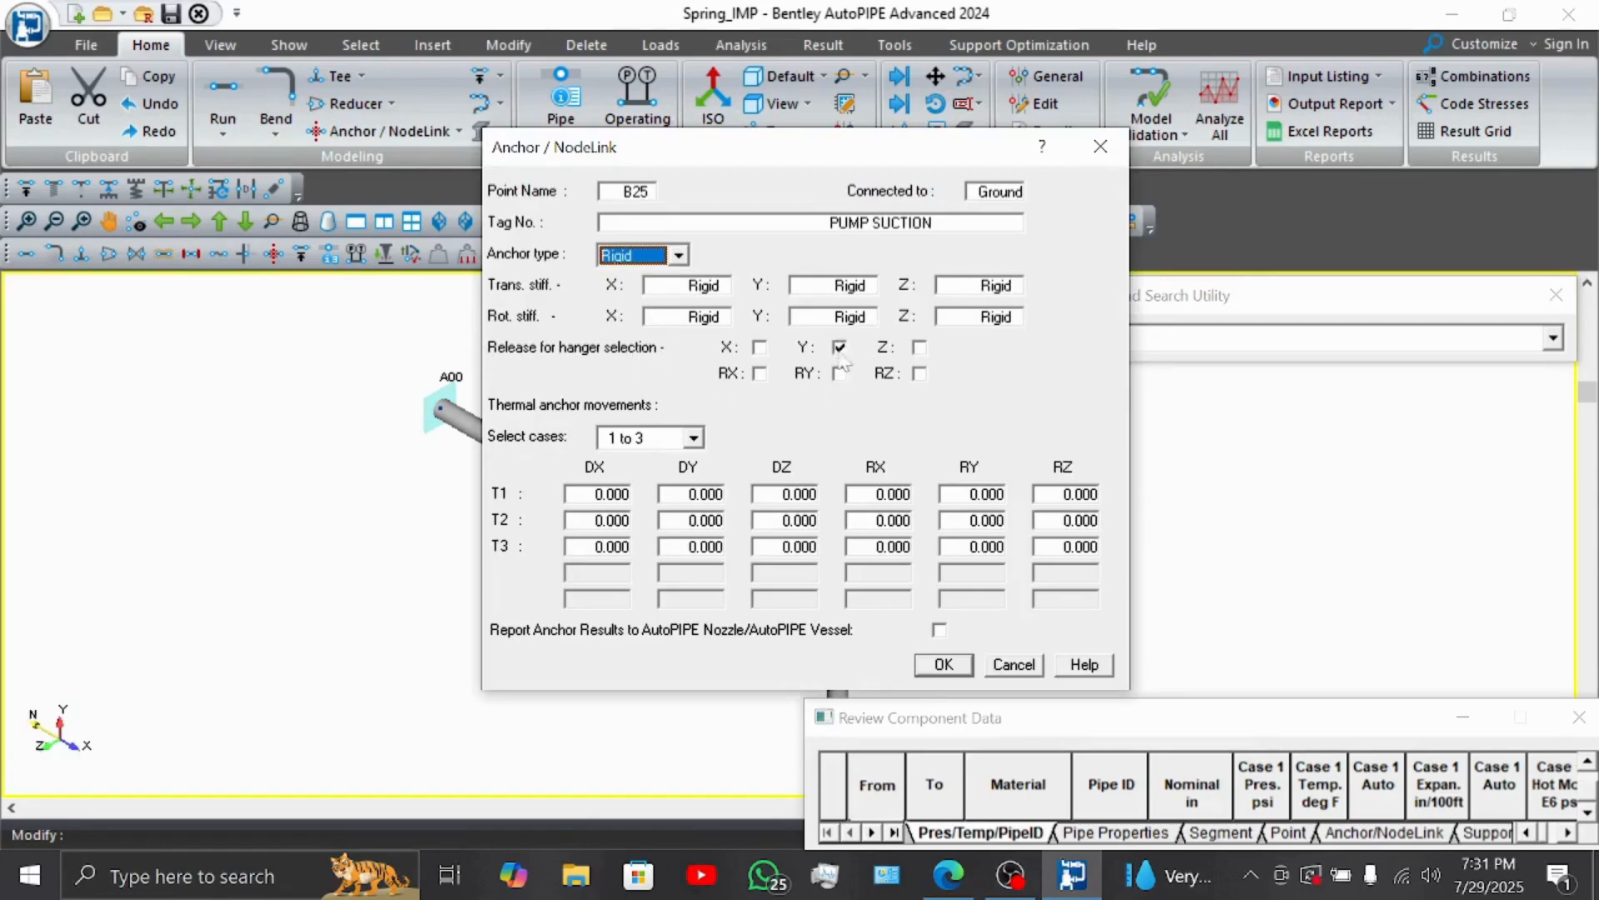
click(951, 666)
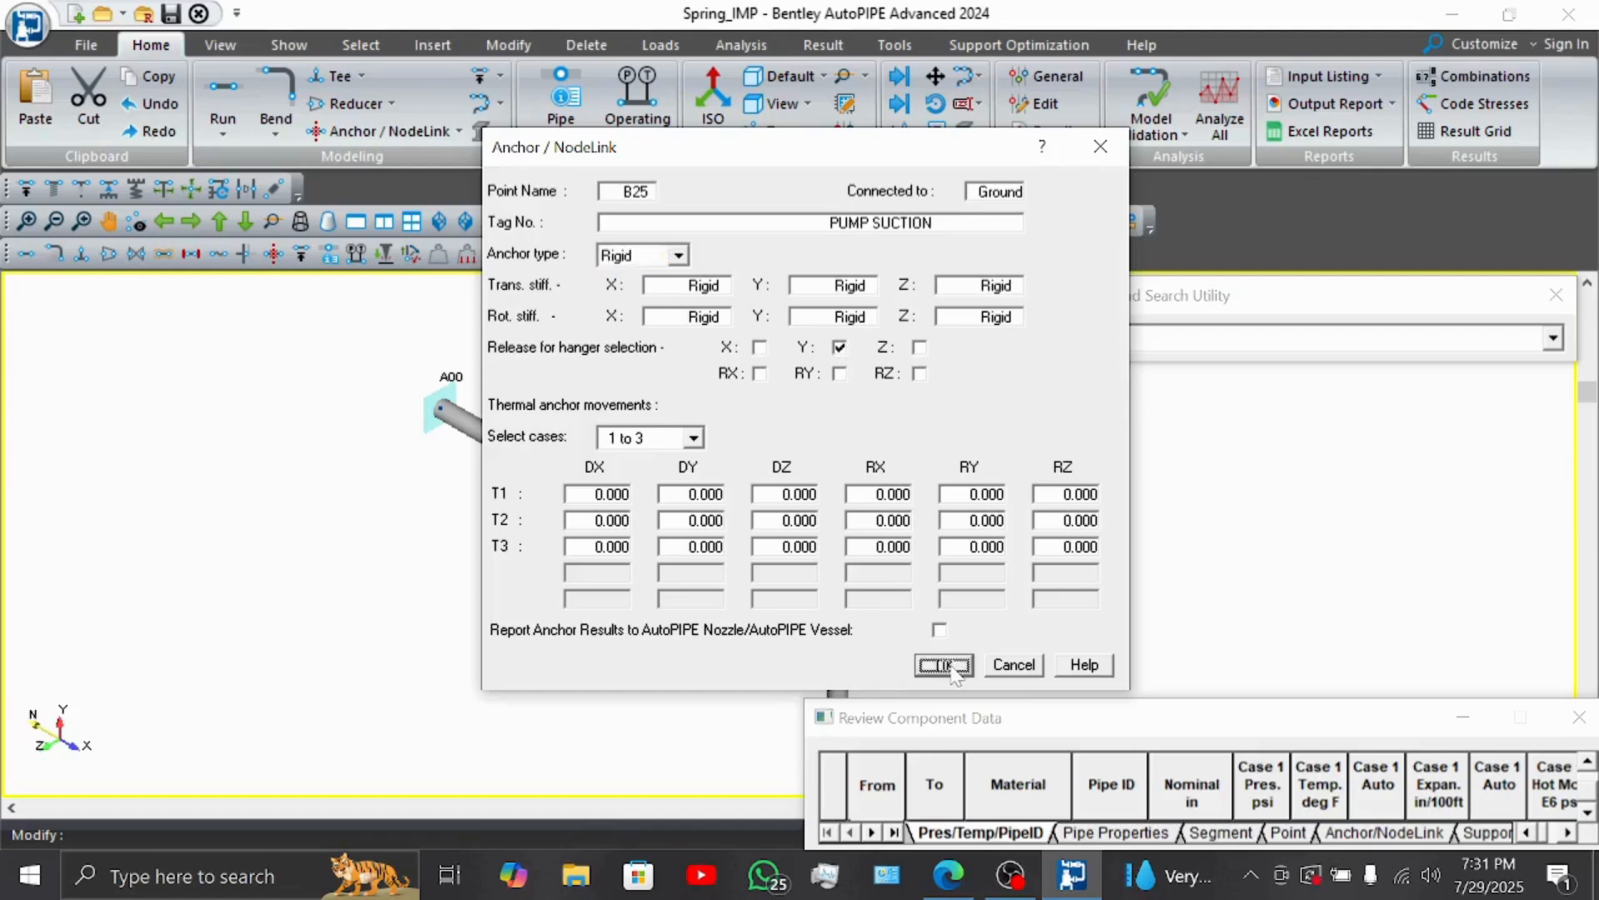
- Inspect the wall anchor at point A20, focusing on its Y release for hanger selection, and close its properties
middle_drag(923, 588, 885, 320)
middle_drag(900, 538, 880, 306)
double_click(654, 683)
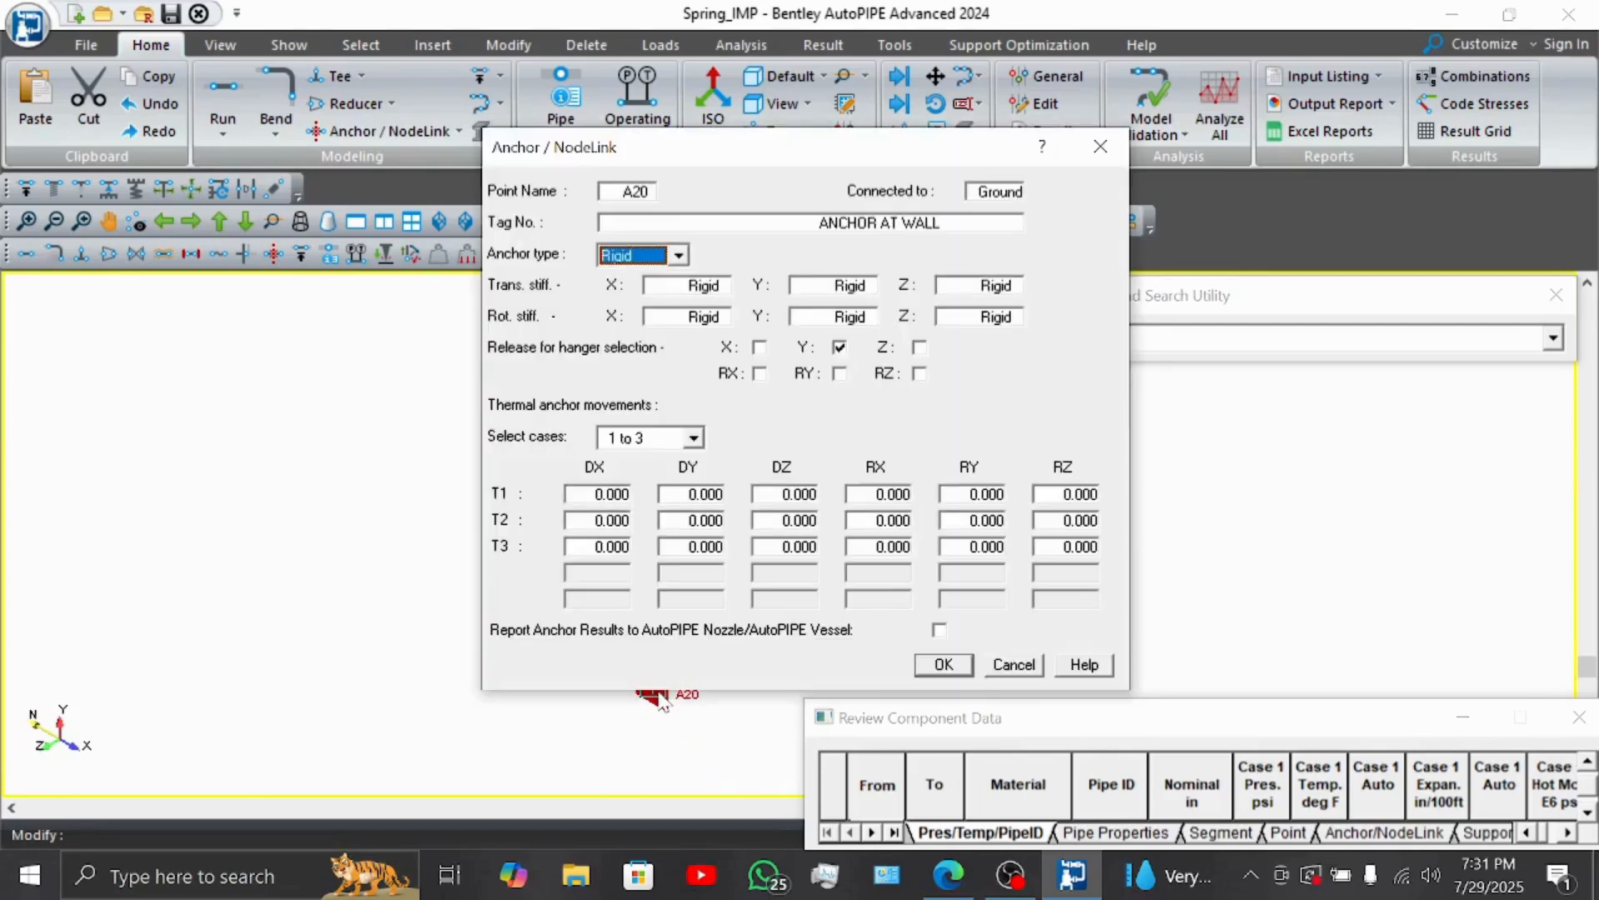
click(839, 347)
click(942, 665)
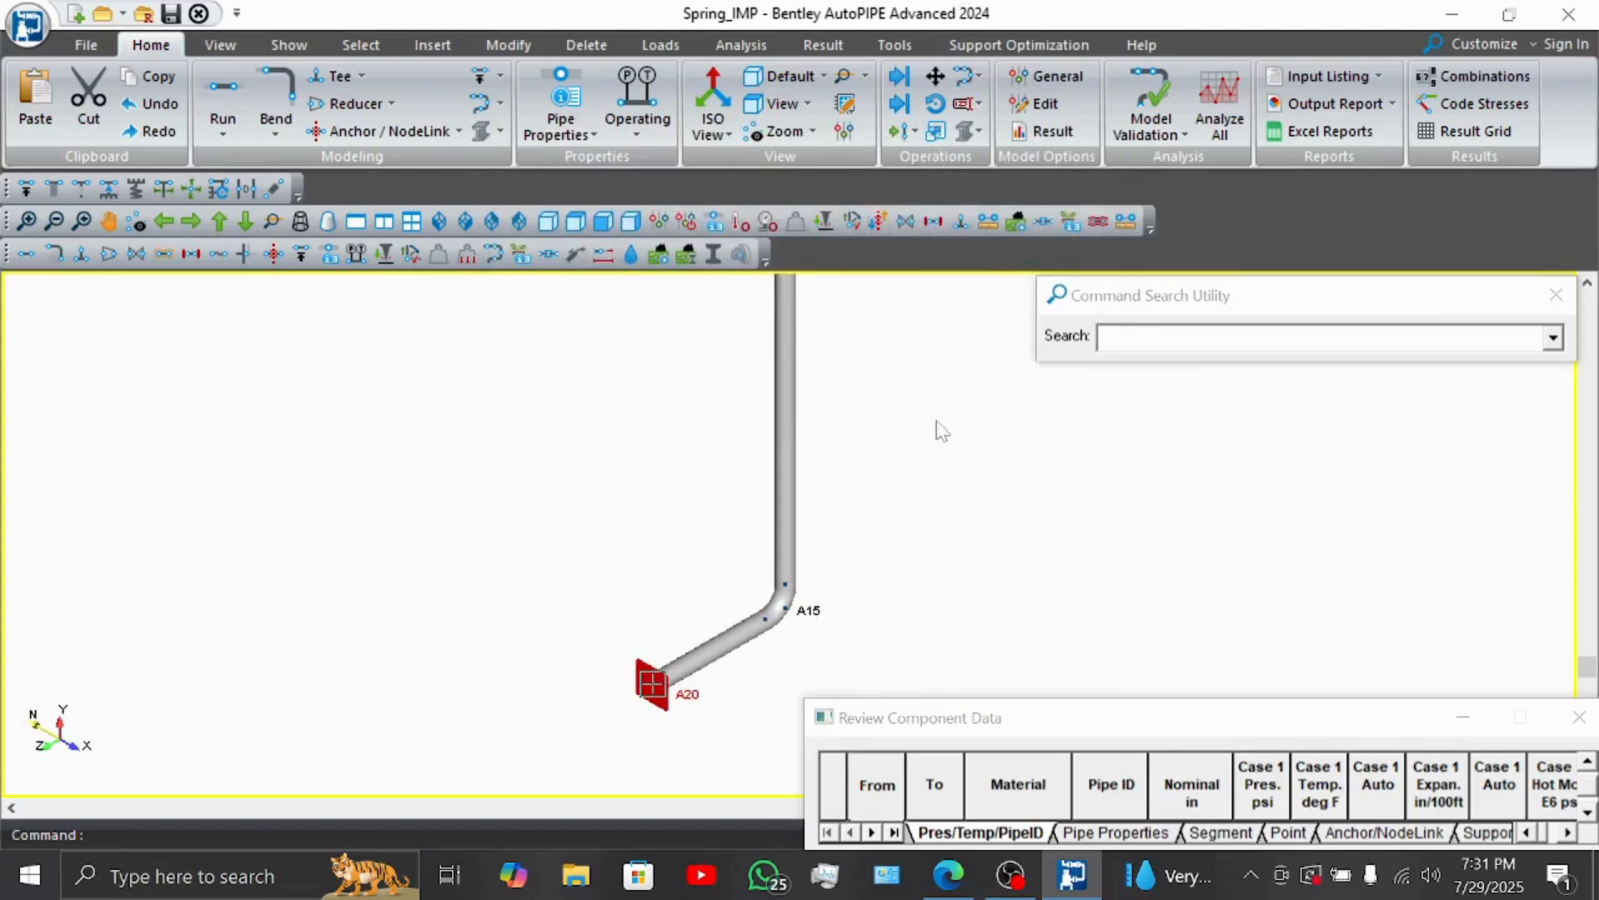
- Run hanger selection for case T1 with Anvil as the spring manufacturer, pipe content weight included and the hanger report shown
middle_drag(935, 421, 894, 566)
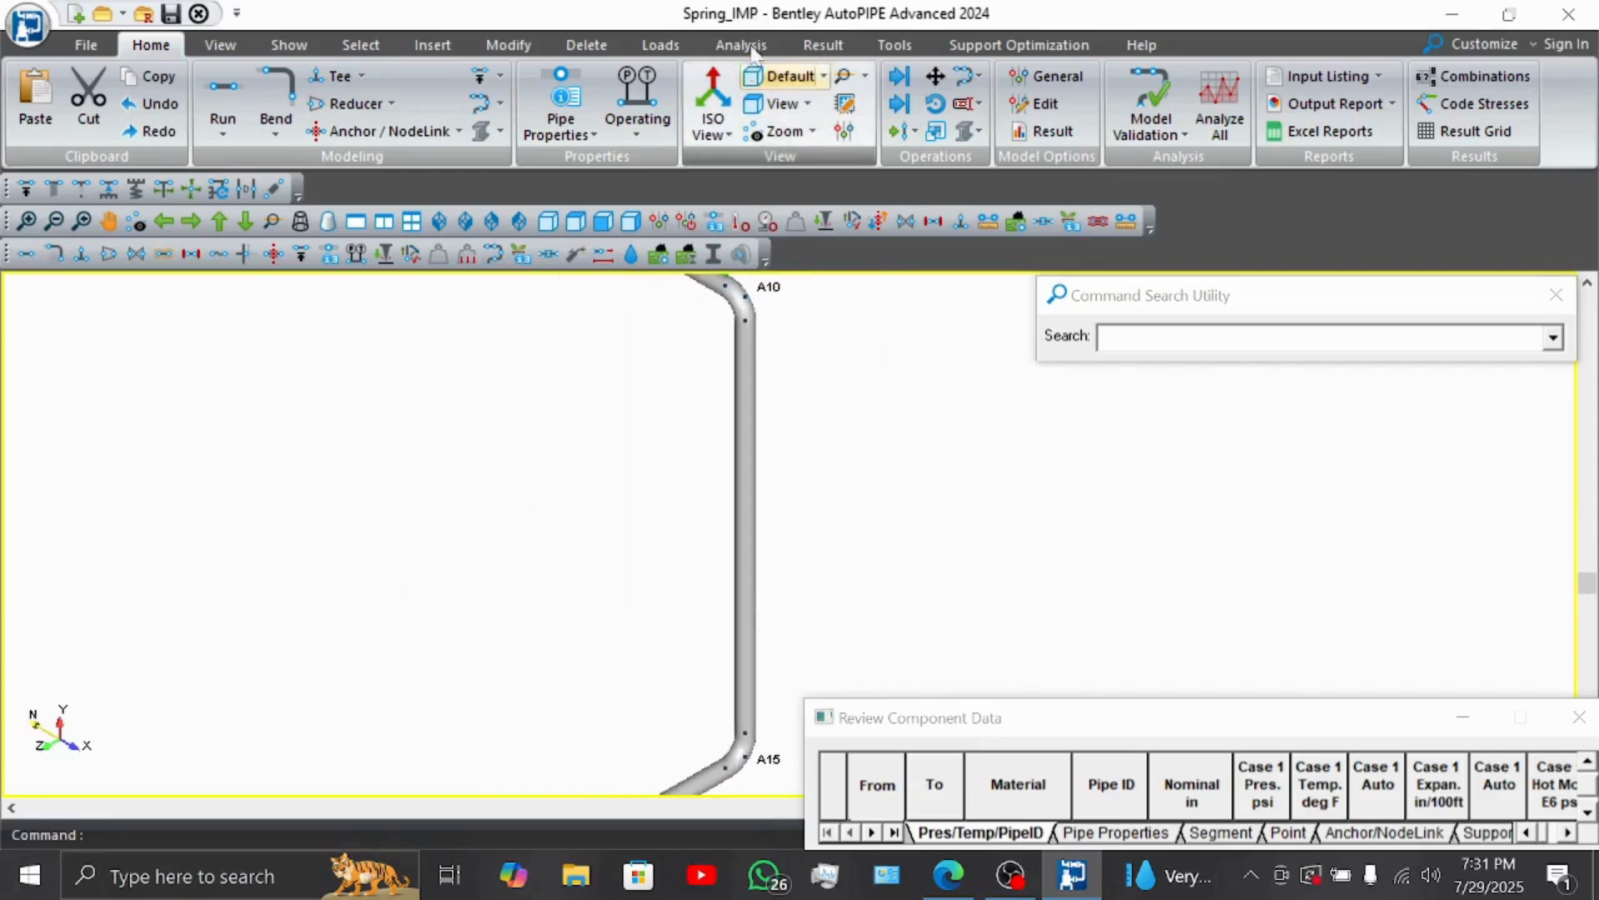
click(744, 47)
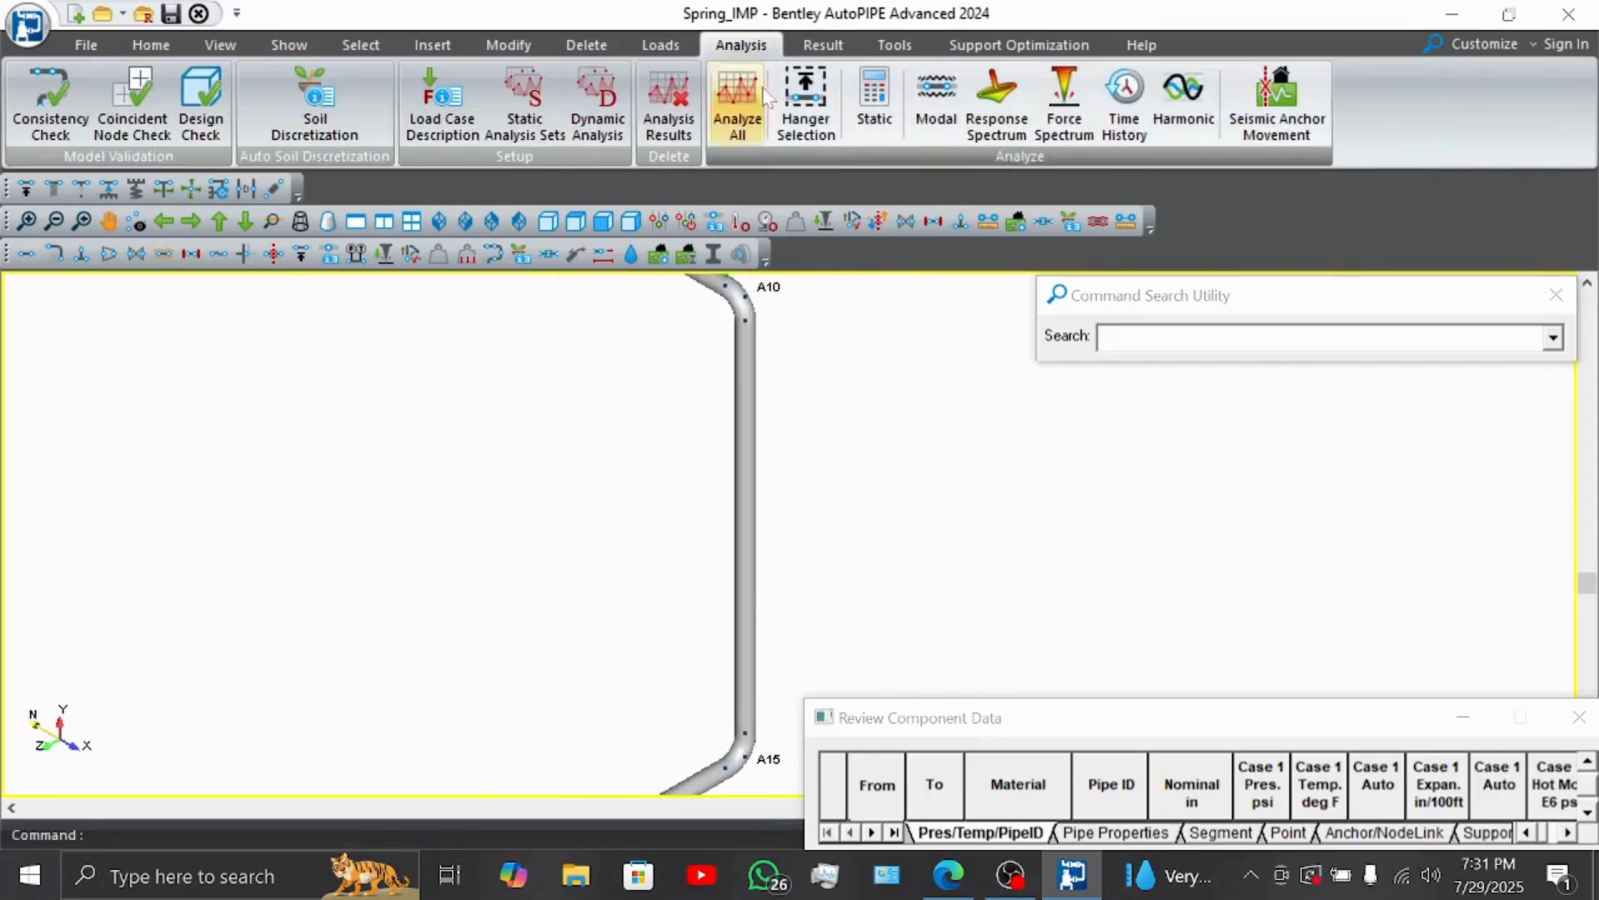
click(807, 123)
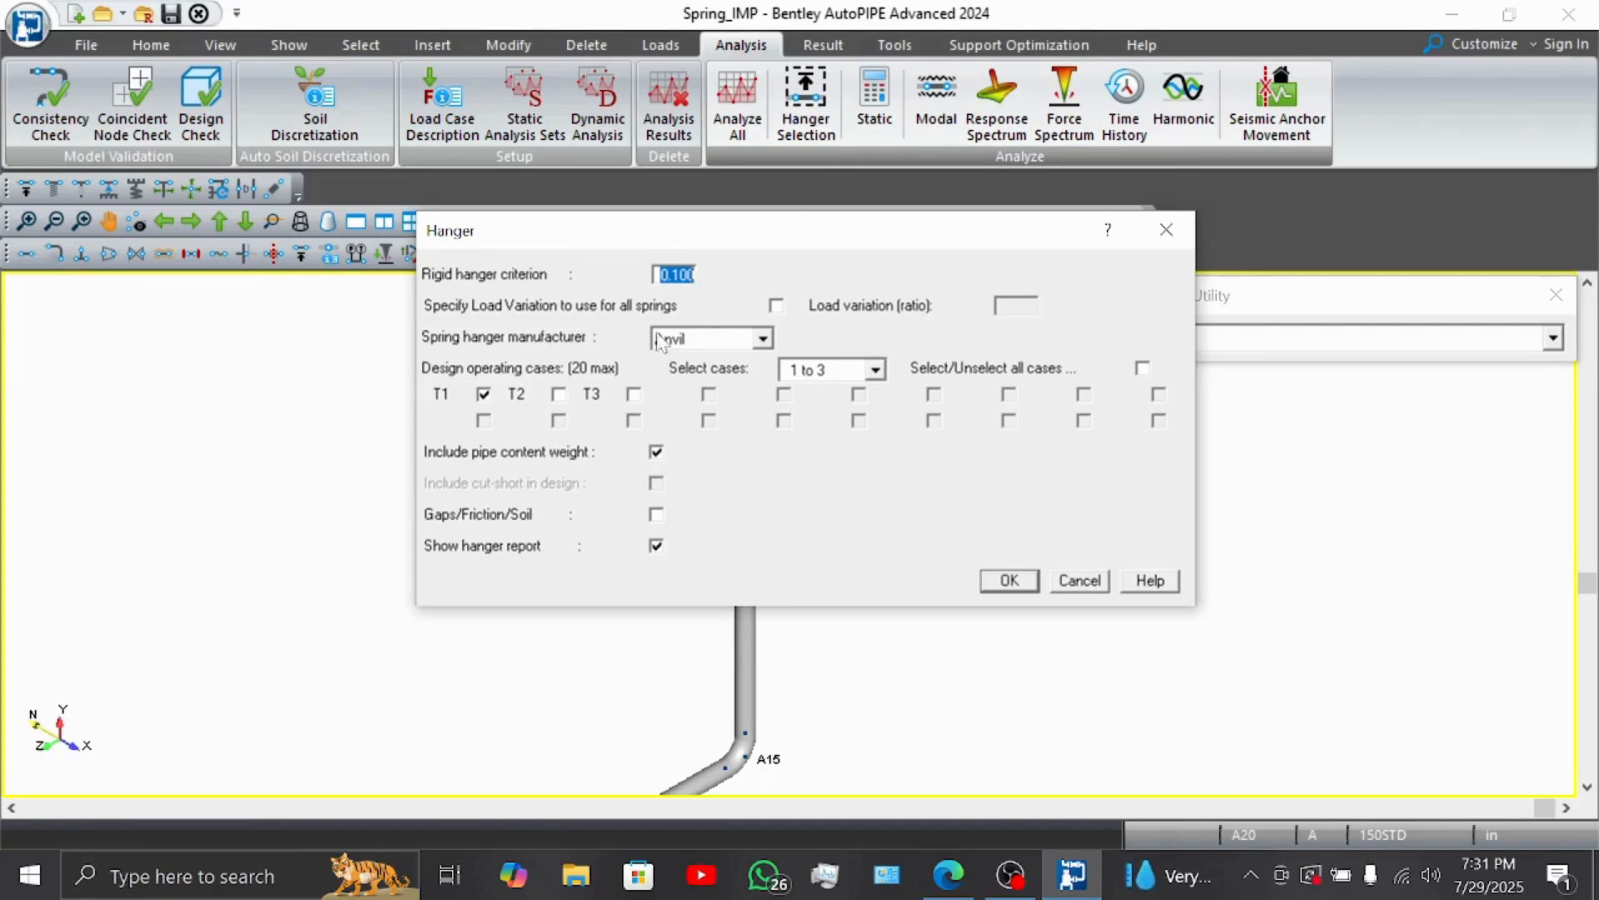
click(761, 339)
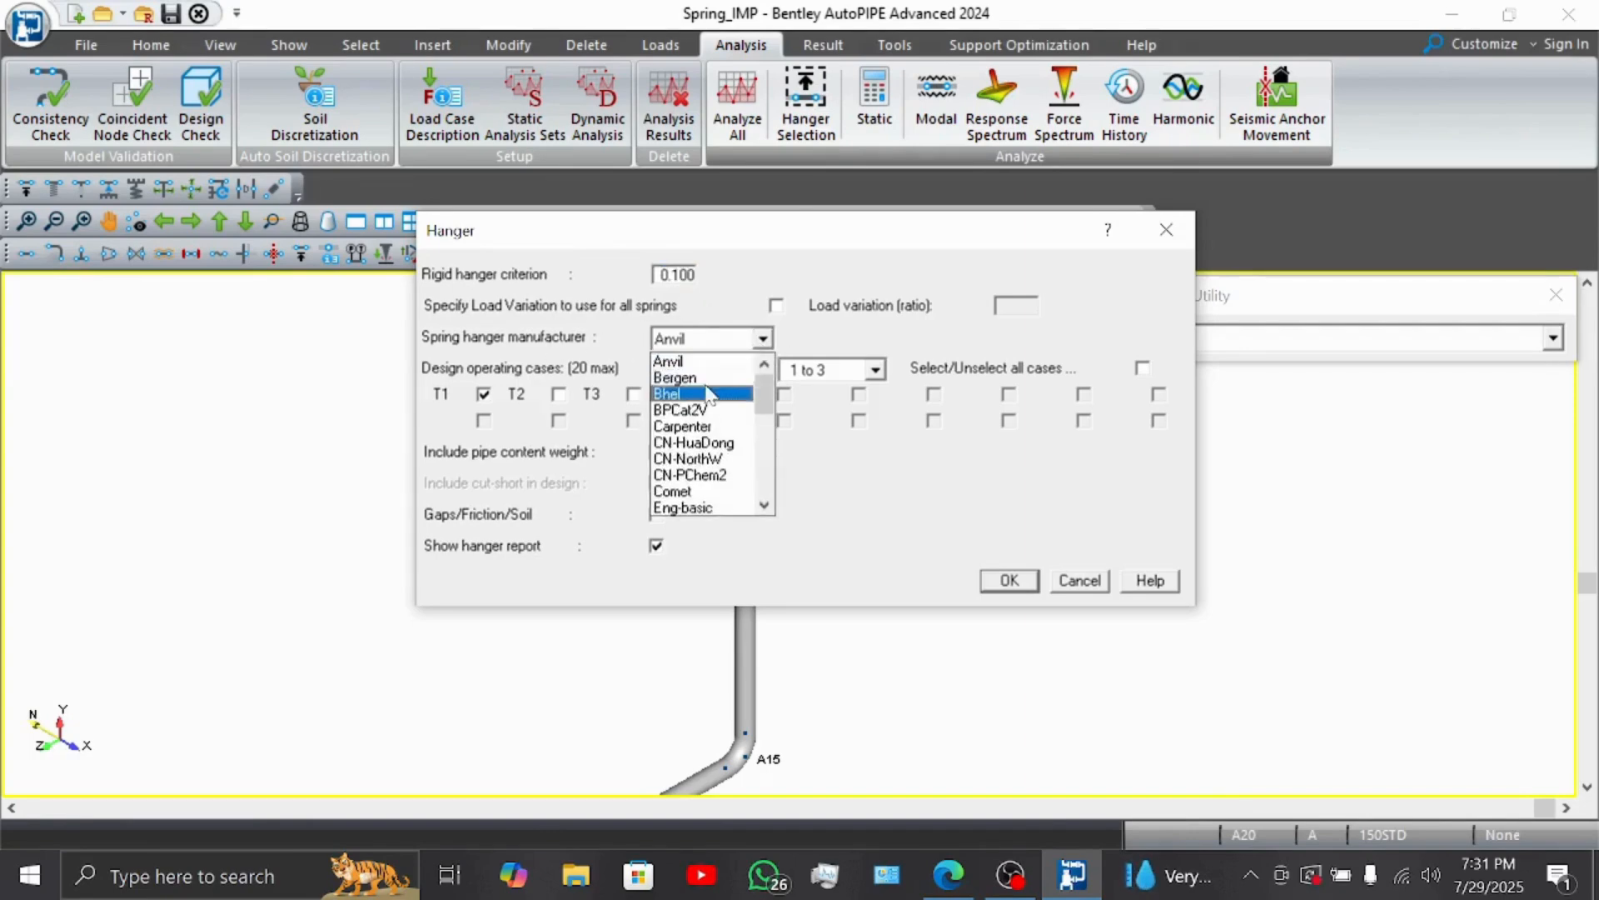
click(679, 361)
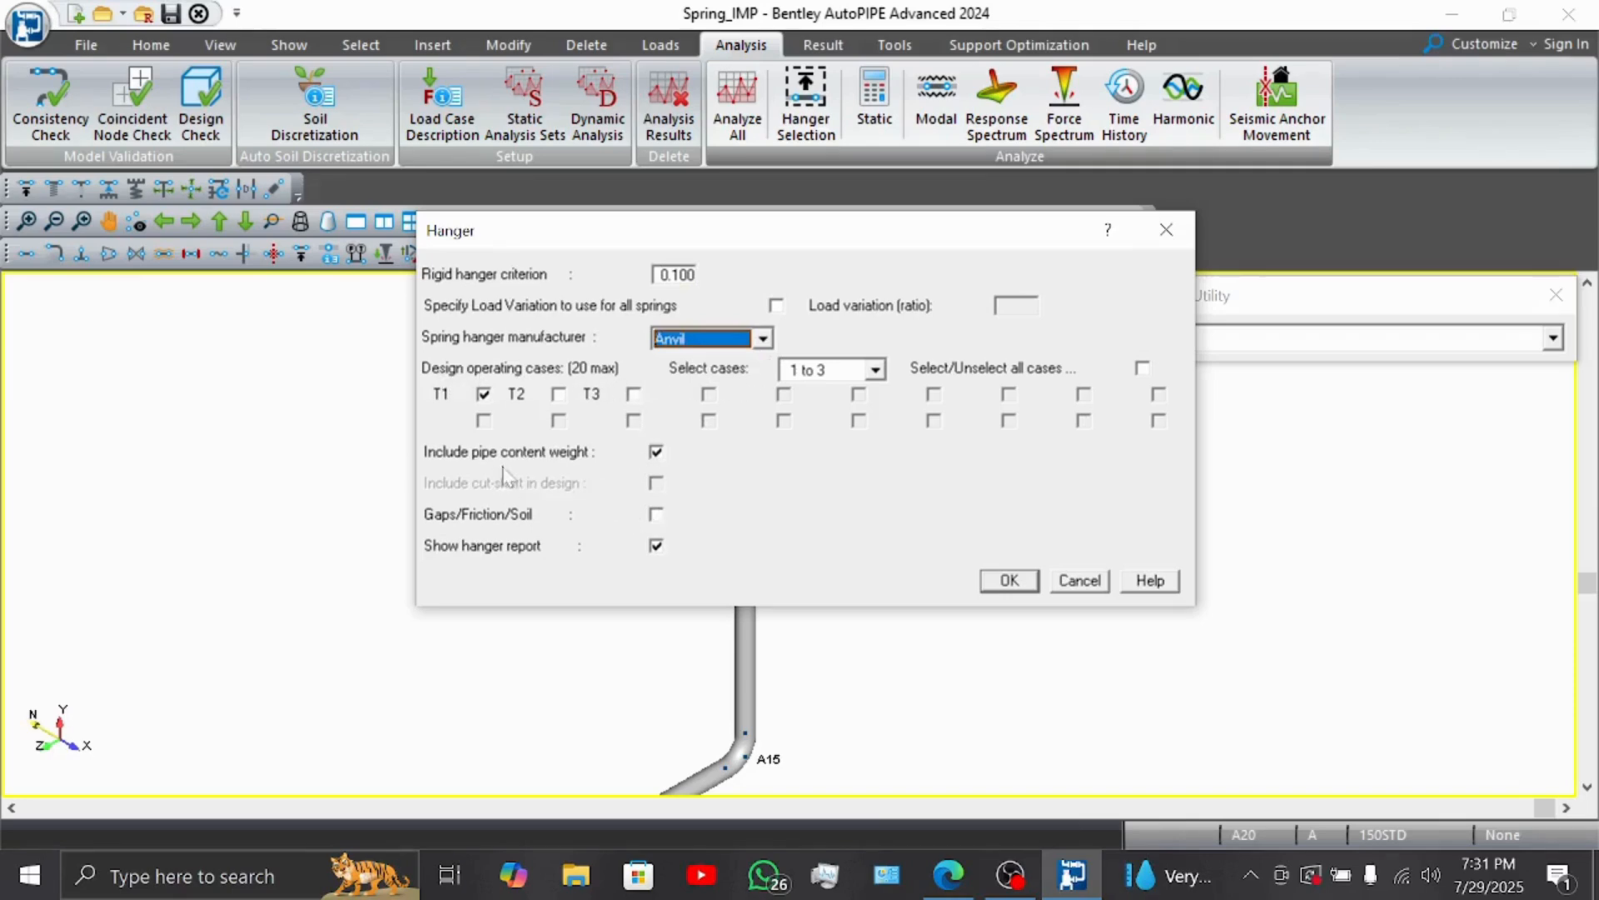
click(657, 453)
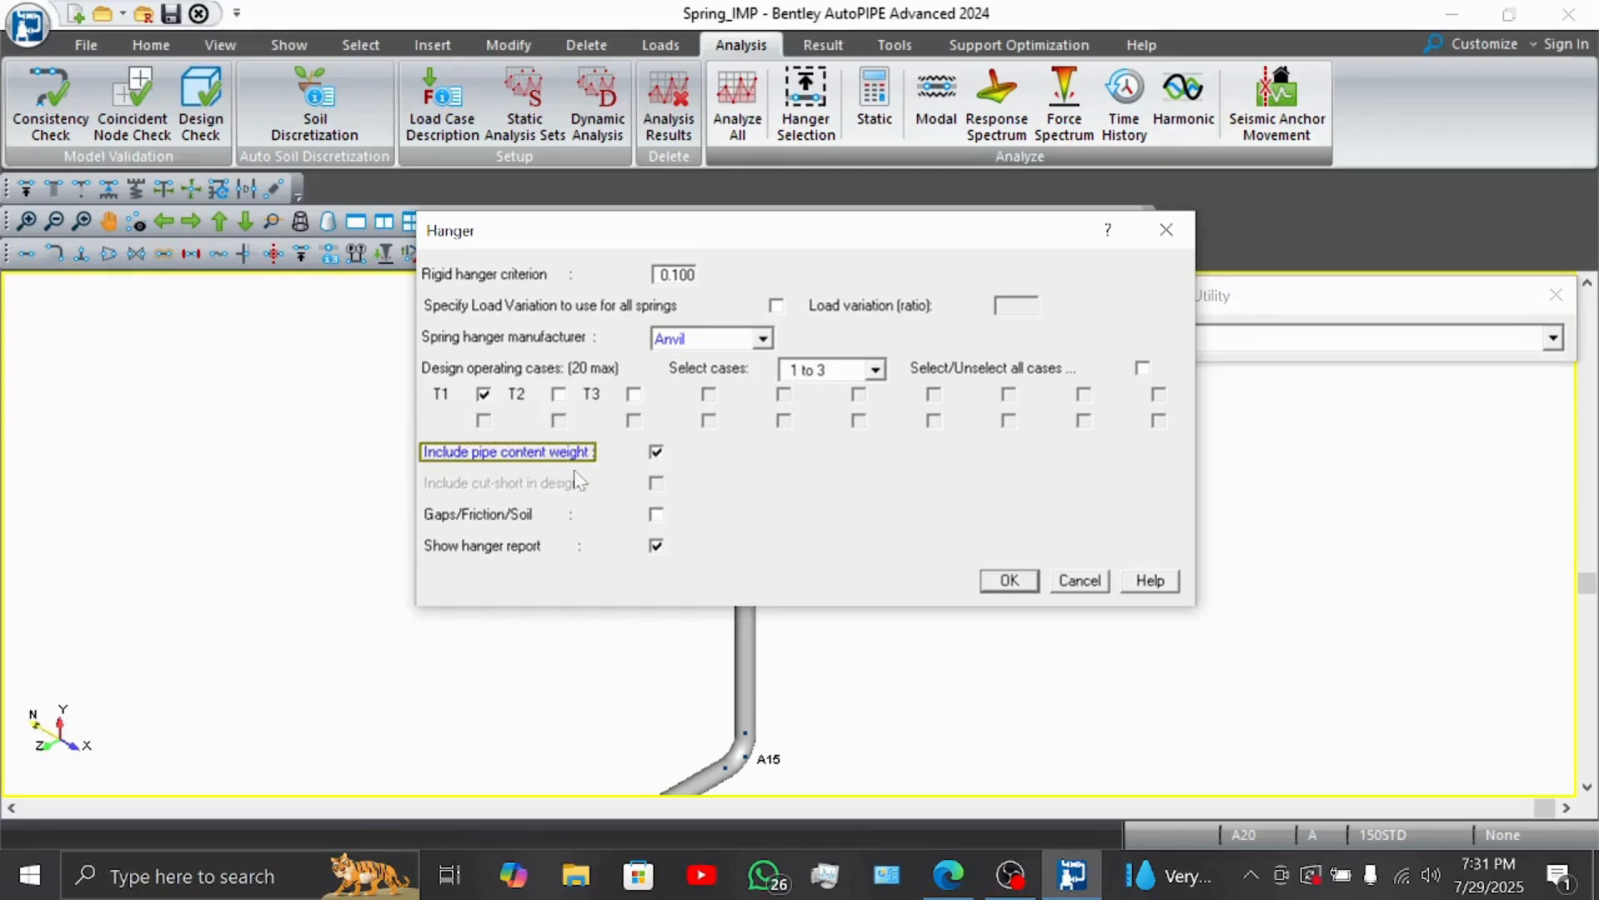
click(657, 546)
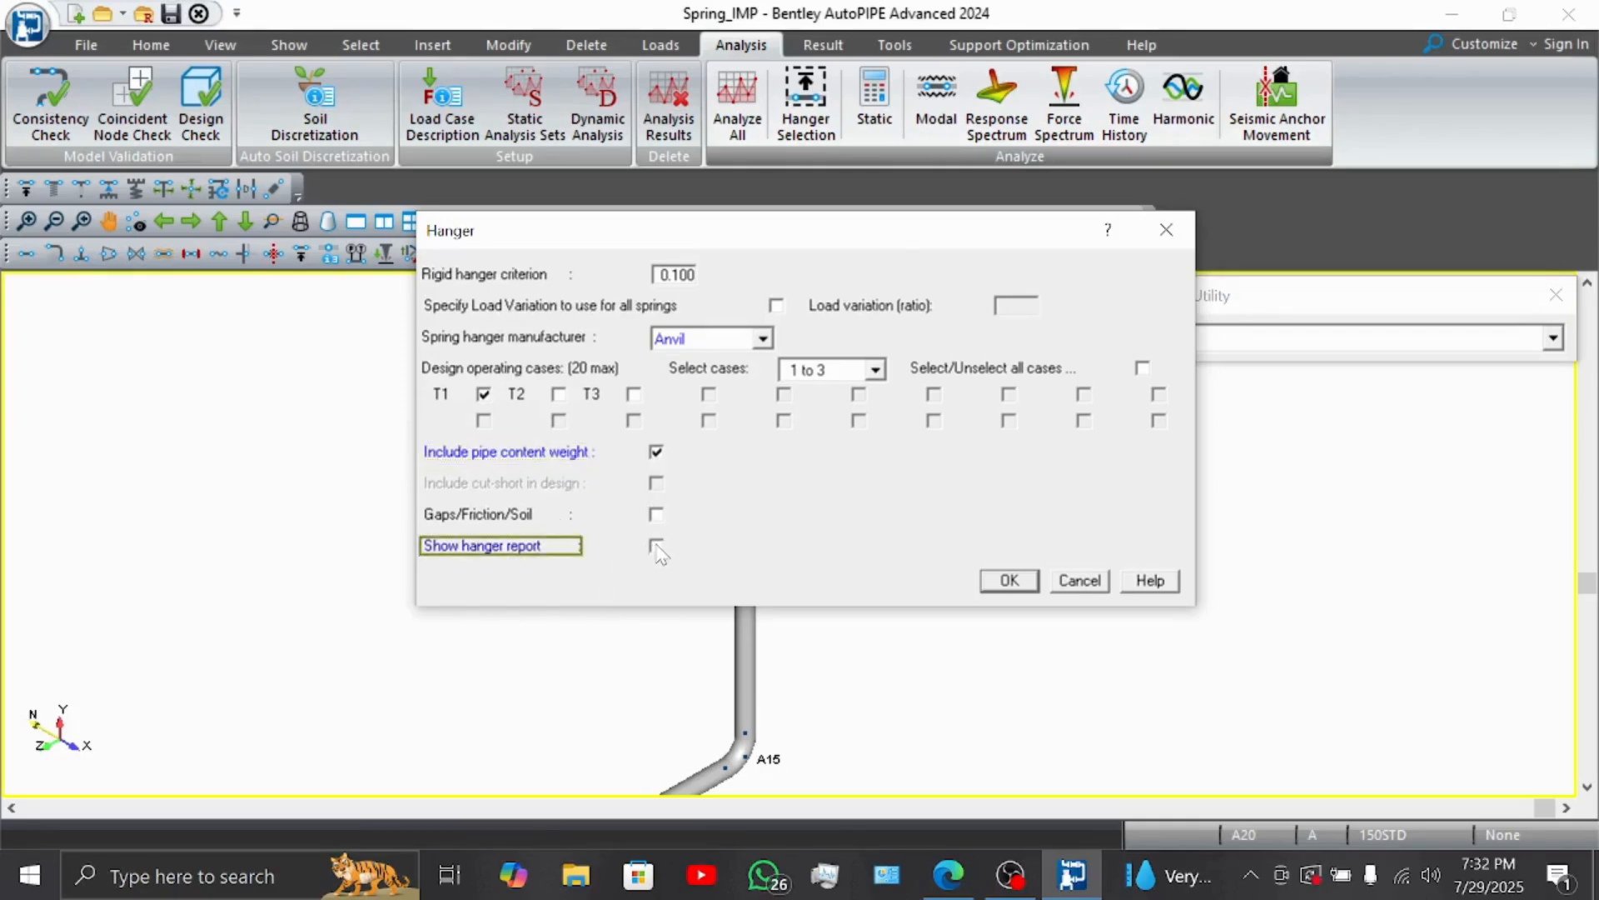
click(656, 547)
click(1009, 581)
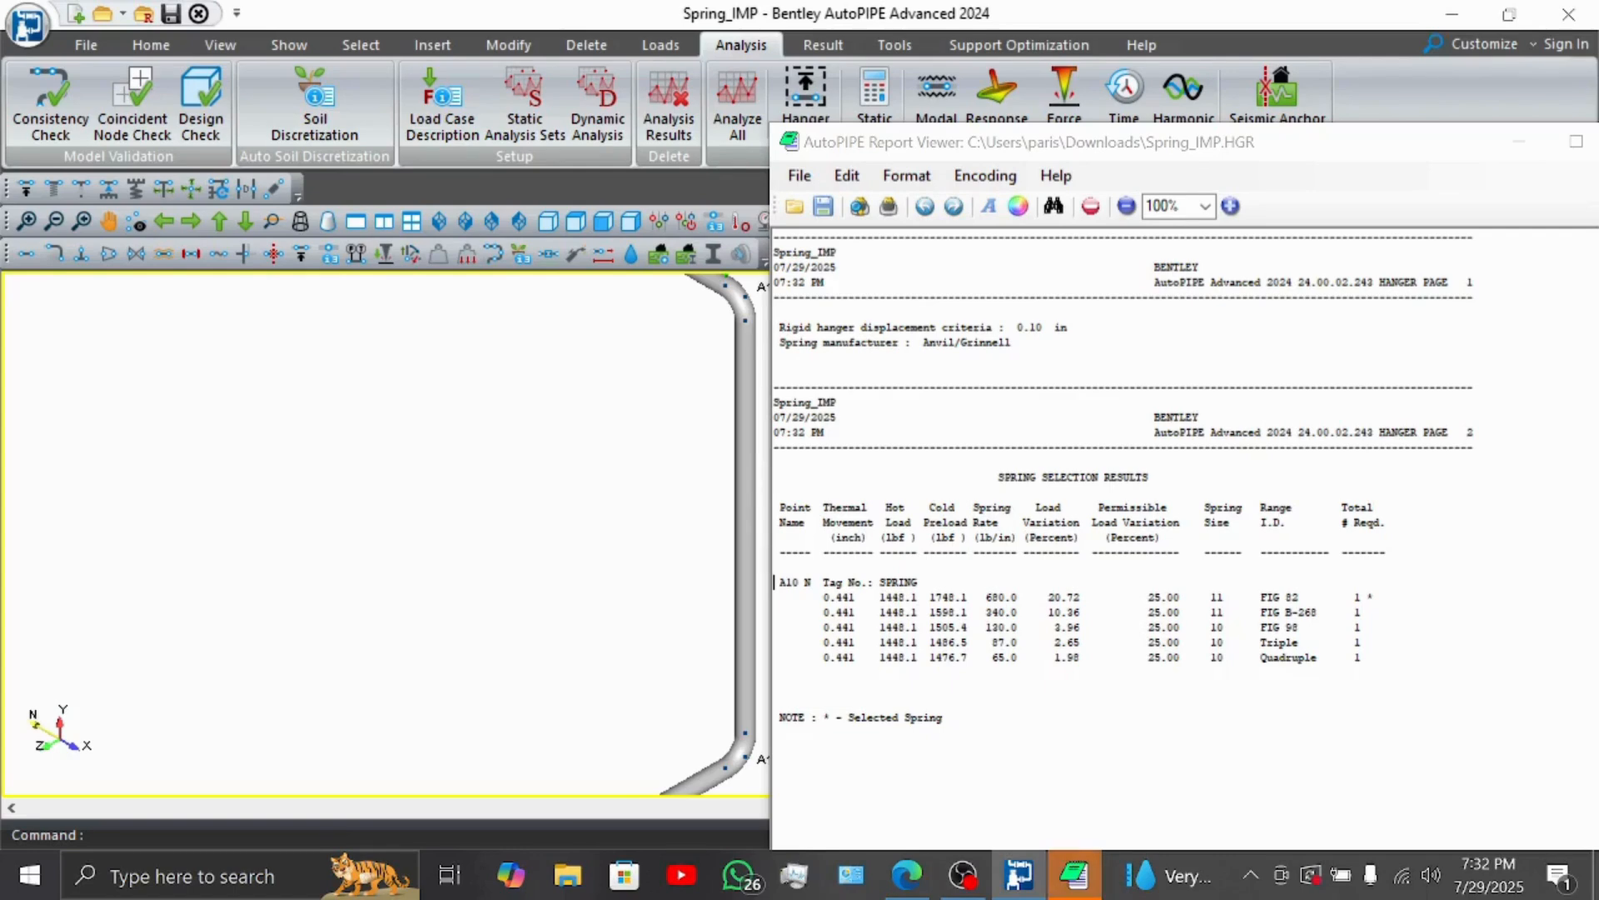
- Examine the spring selection results for the hanger at A10, including the row marked as selected, and close the report
drag(774, 582, 1473, 657)
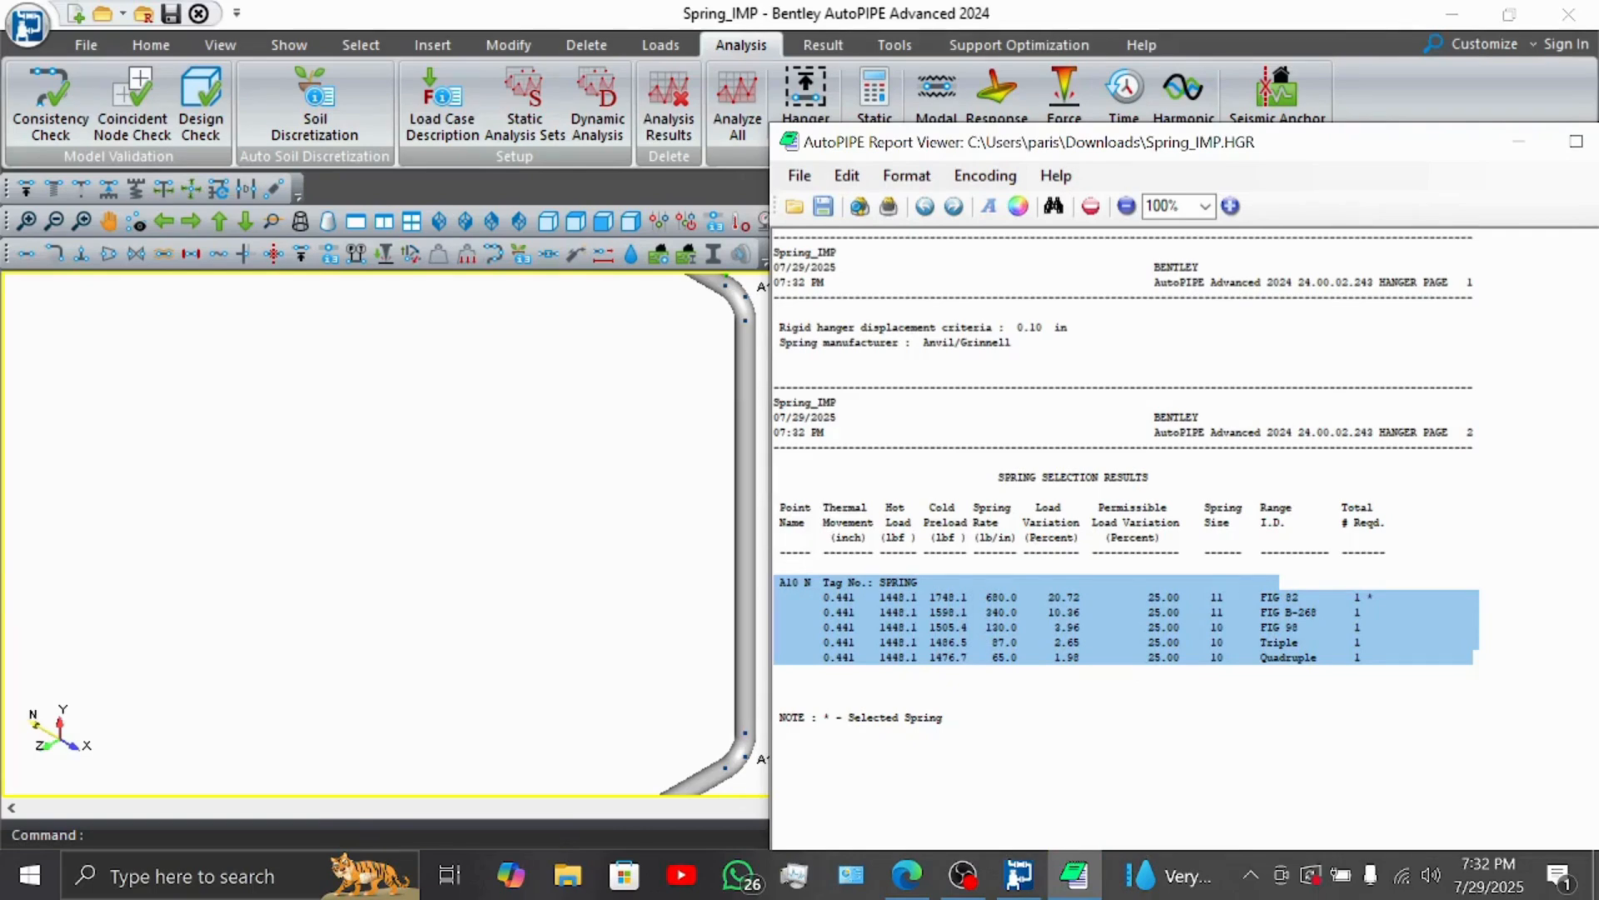
click(780, 702)
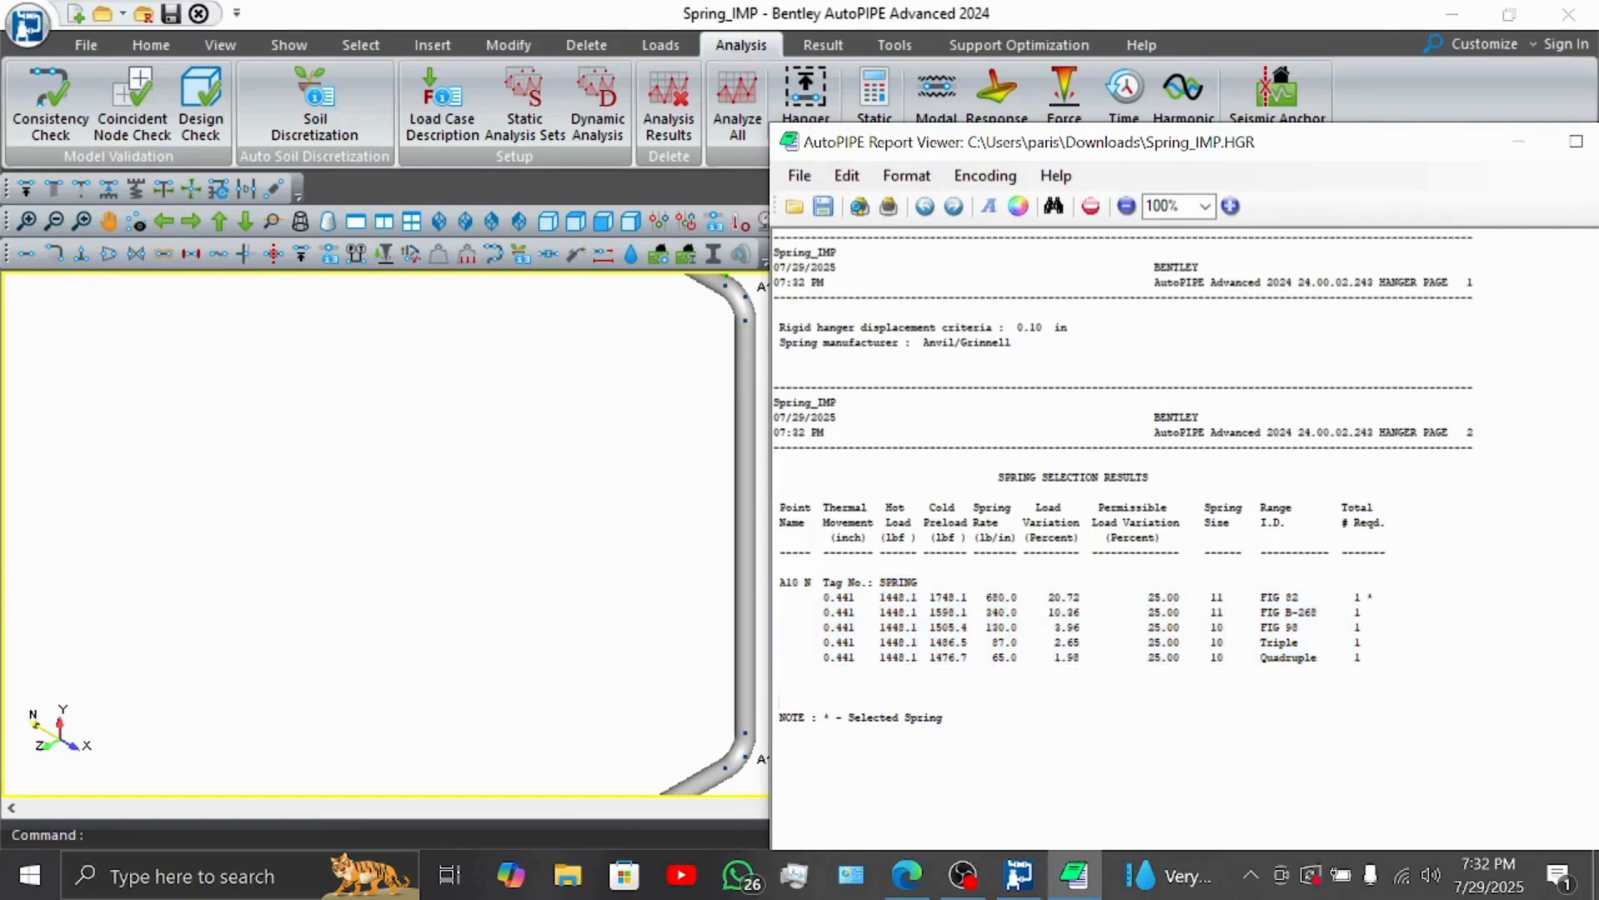
drag(1367, 597, 1379, 597)
drag(774, 598, 1262, 597)
drag(1354, 598, 1473, 598)
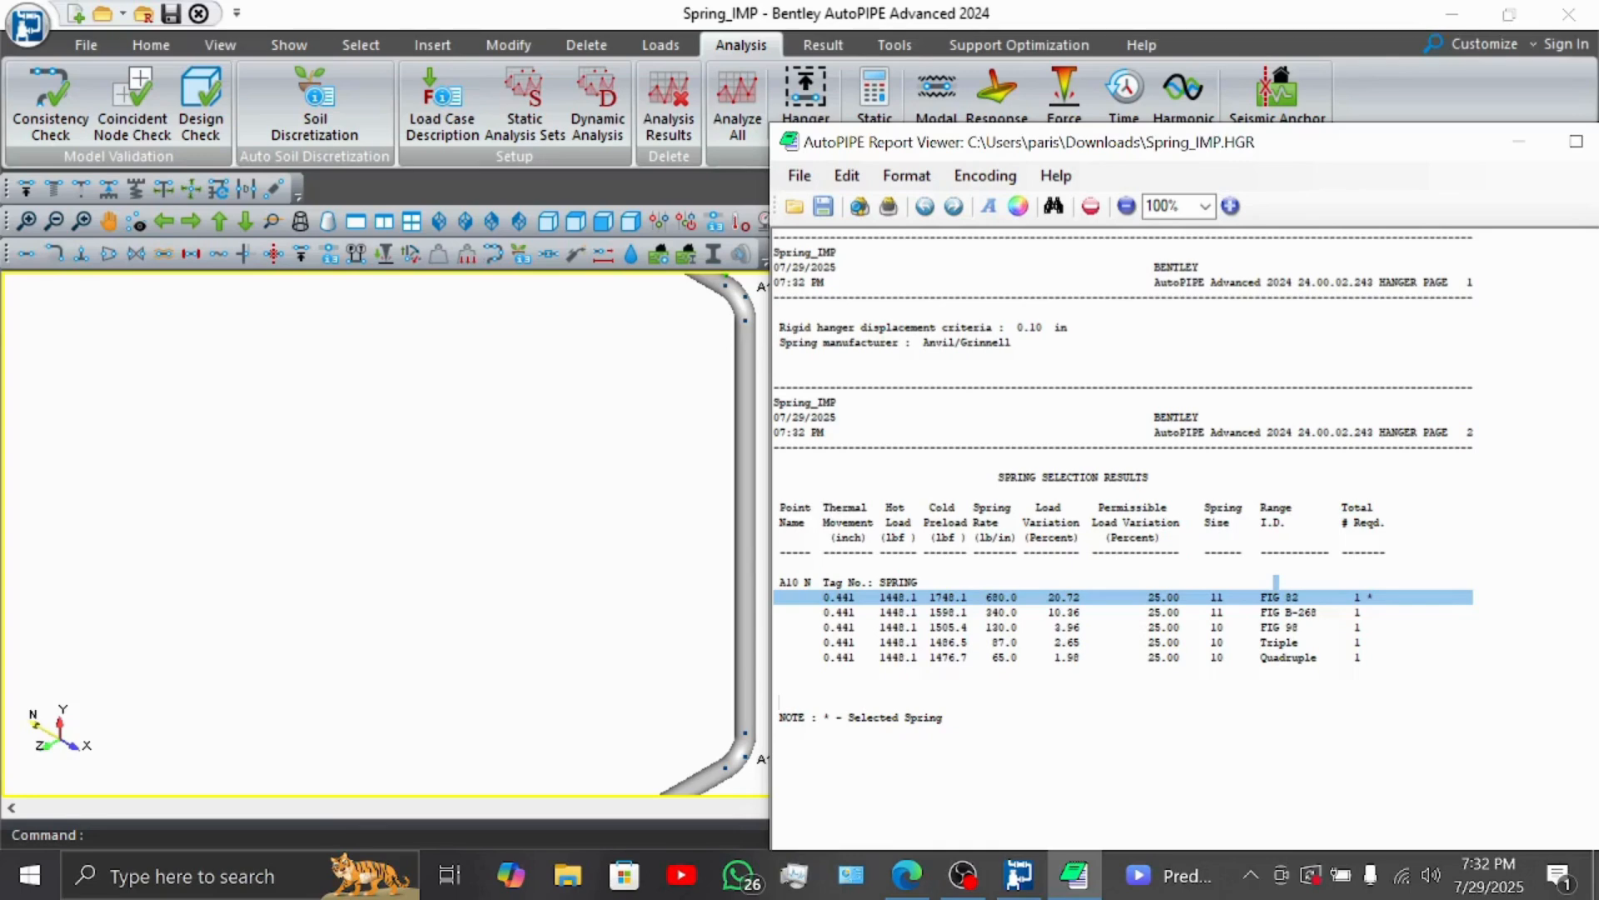
drag(1431, 137, 1207, 150)
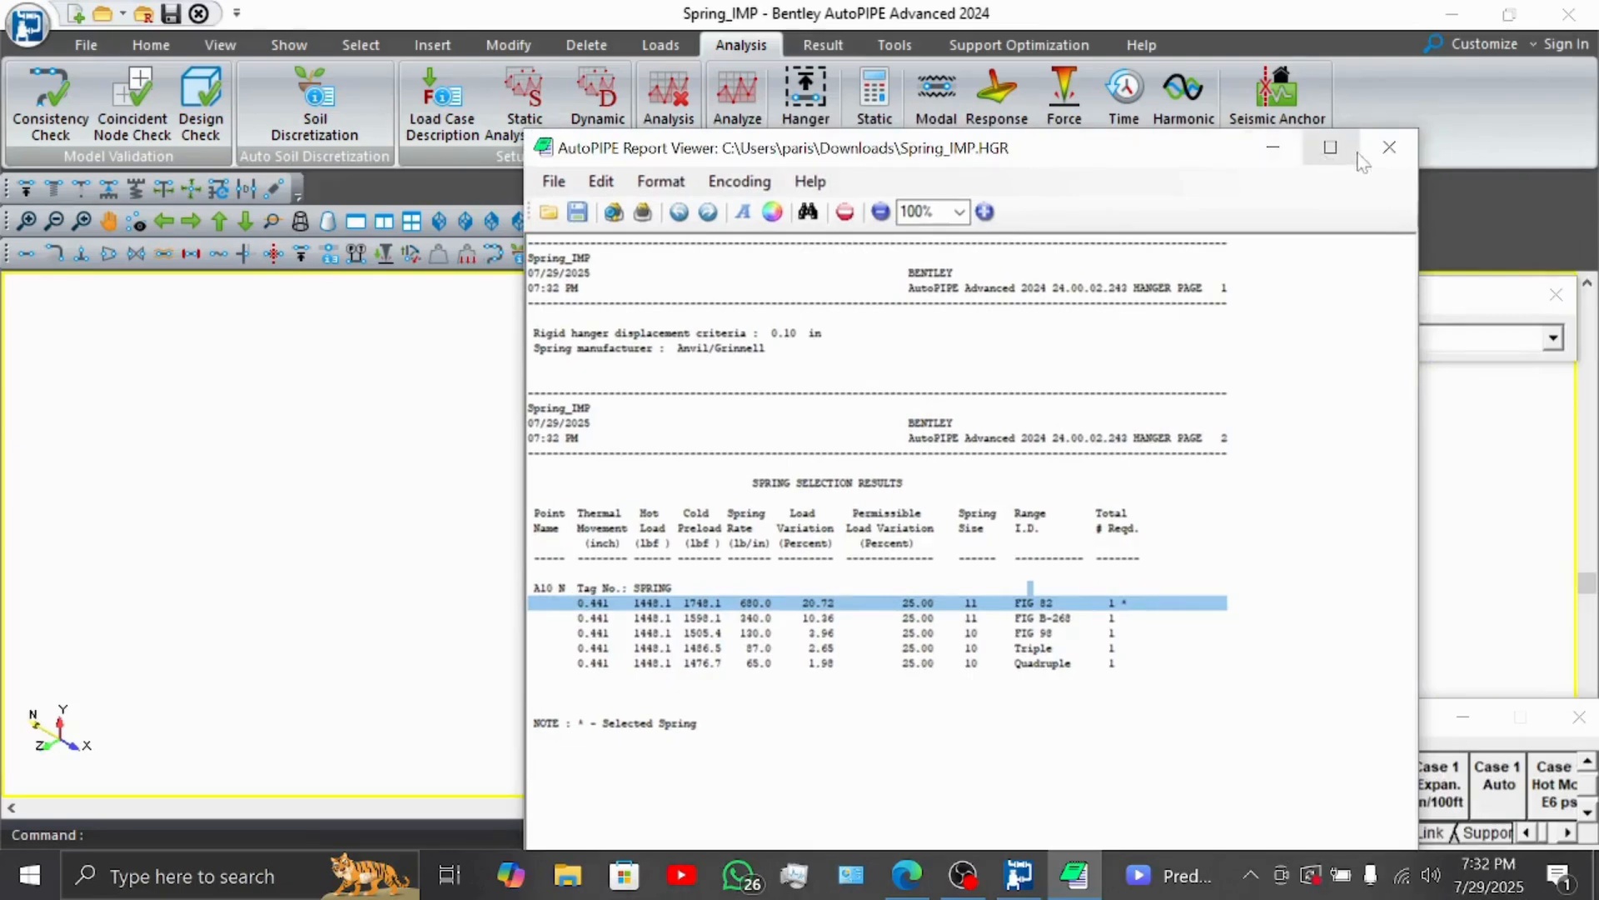
click(1390, 146)
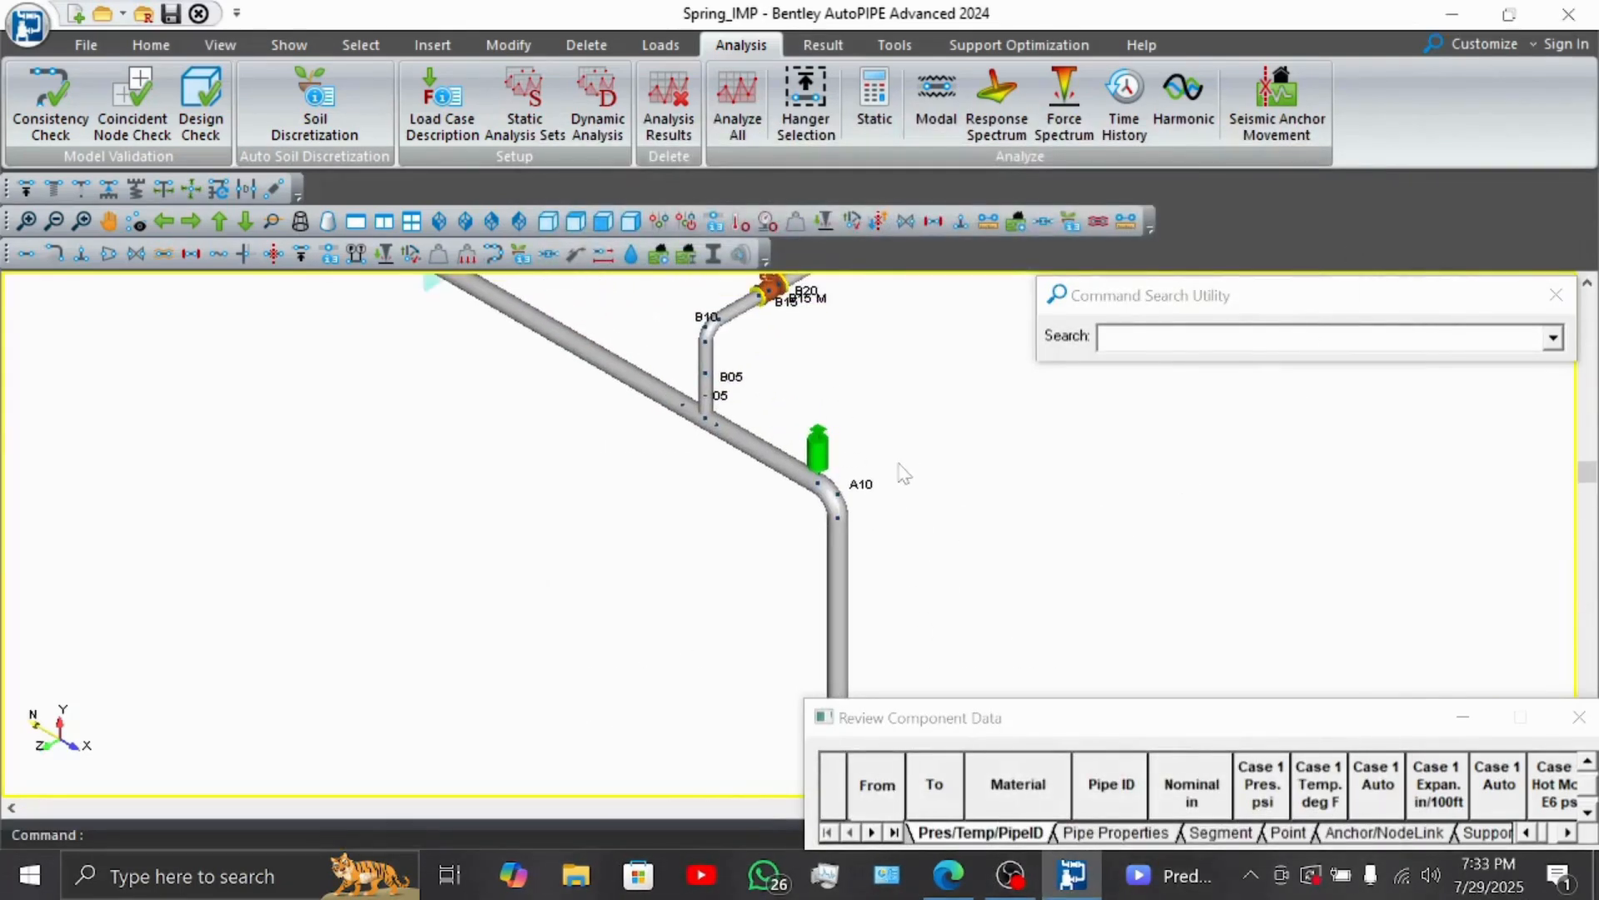
- Open the properties of the spring support at A10 to check its cold load, spring rate, size and figure
double_click(820, 459)
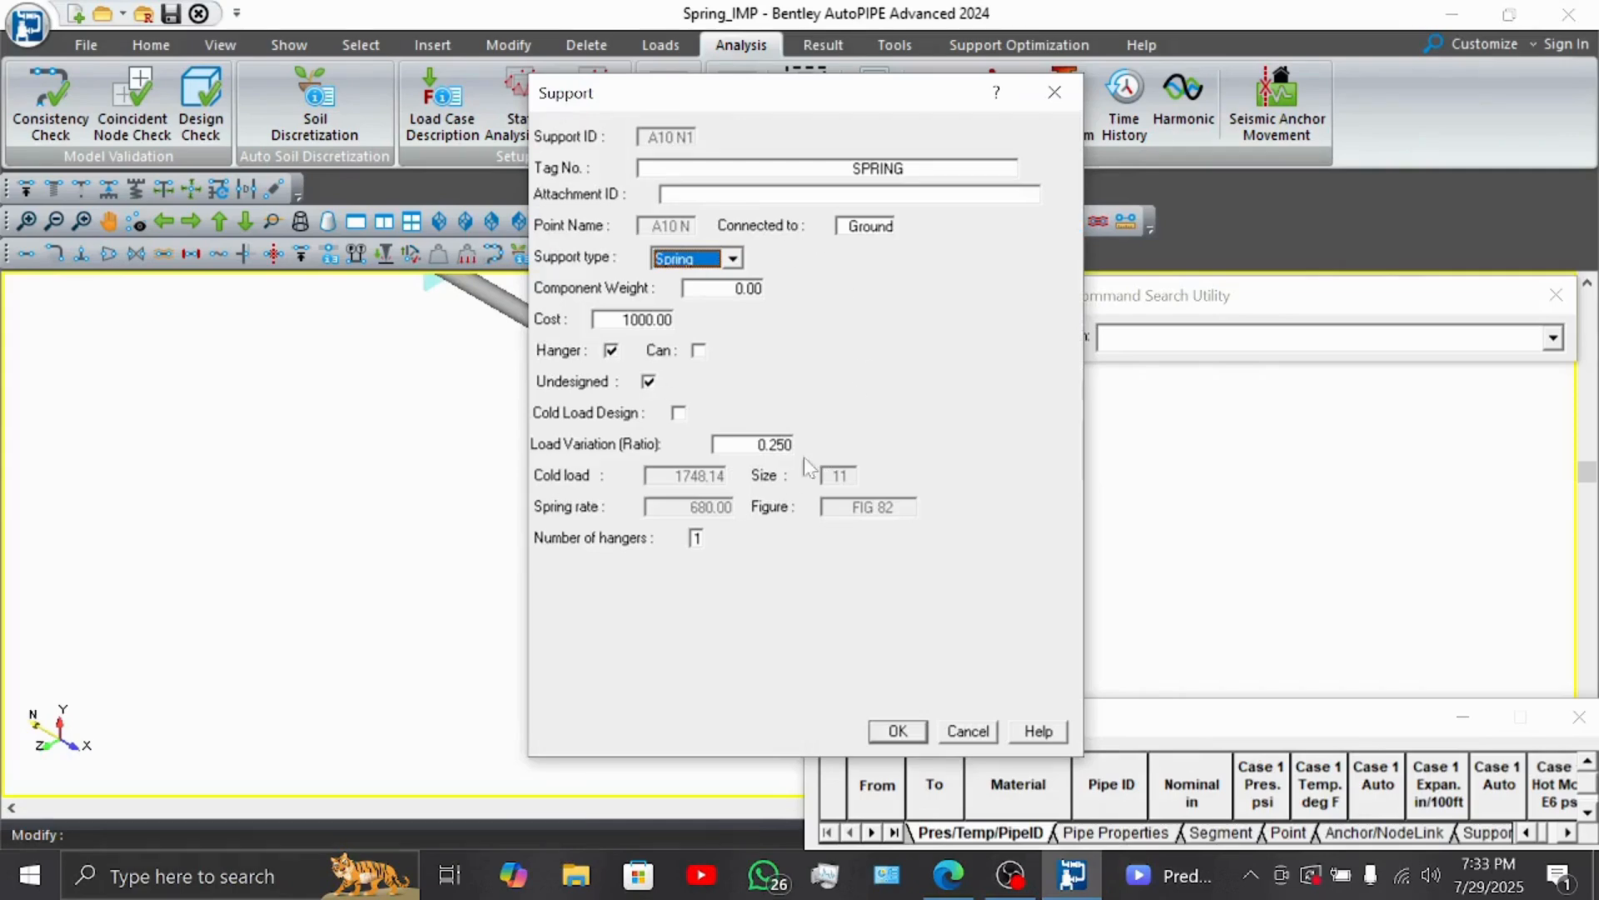